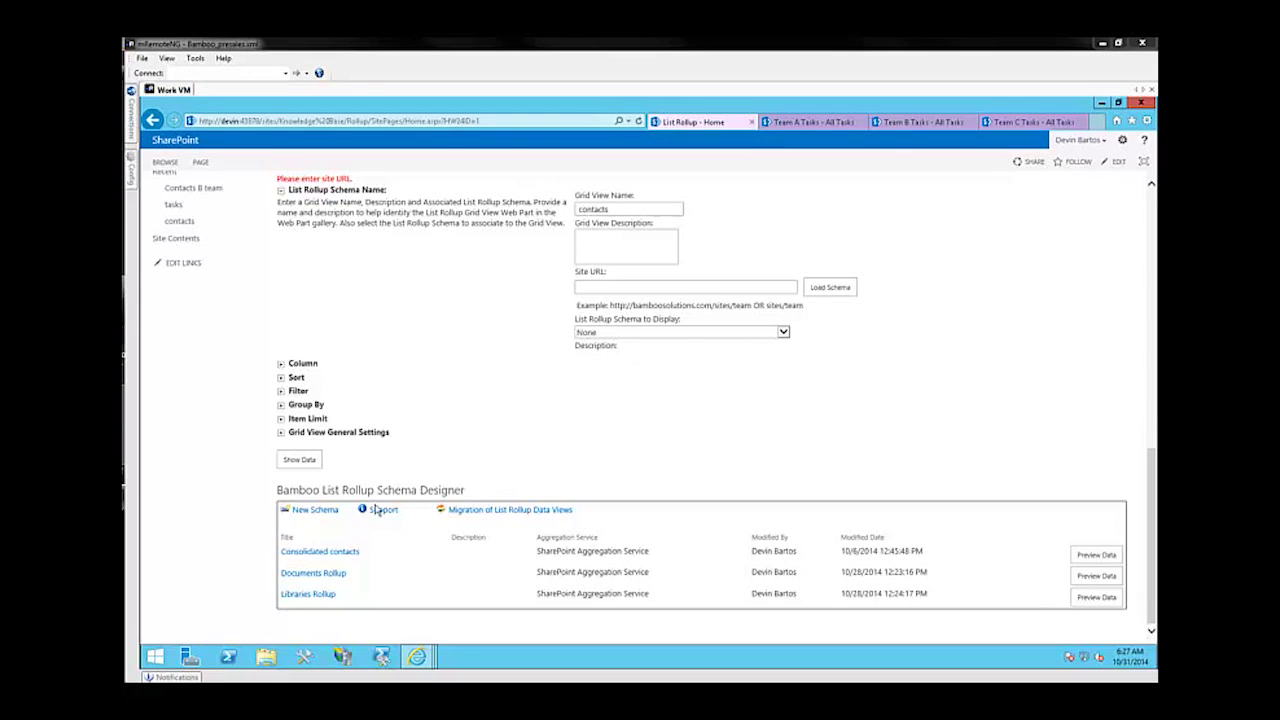
# Step: Review the task items in the Team A, Team B and Team C Tasks lists, then return to the List Rollup page
pyautogui.click(830, 127)
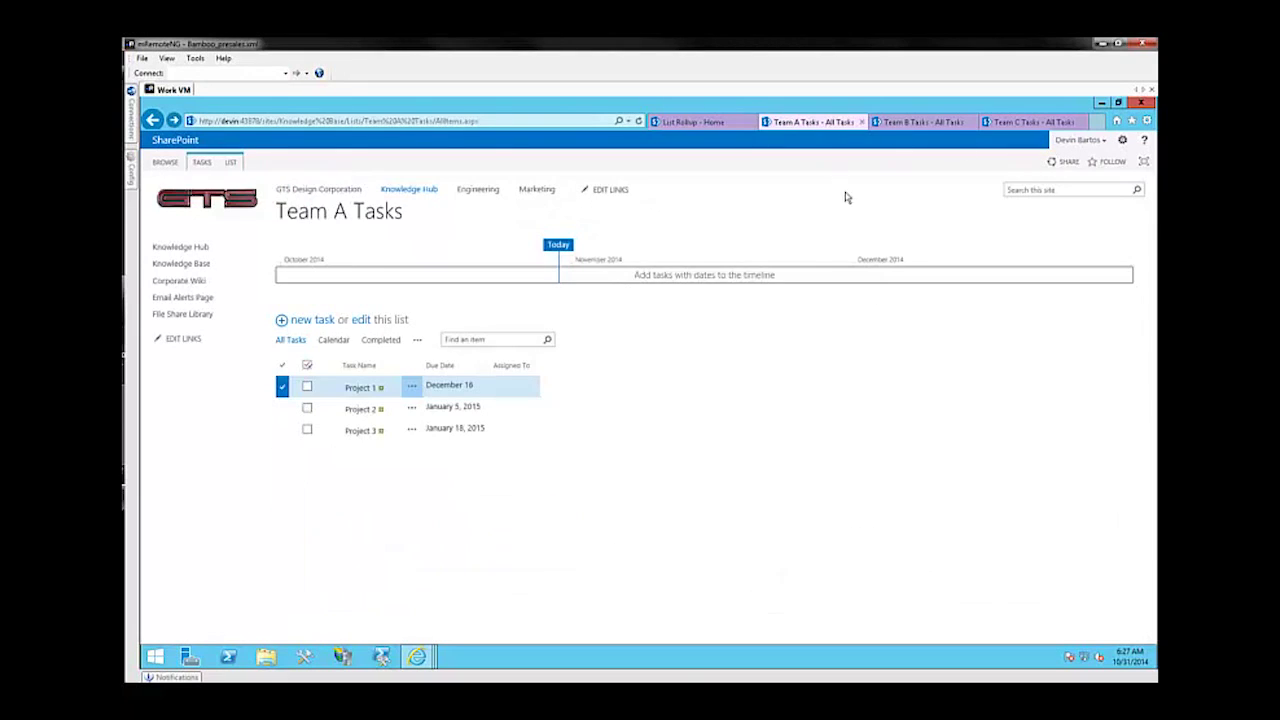
pyautogui.click(924, 123)
pyautogui.click(1024, 124)
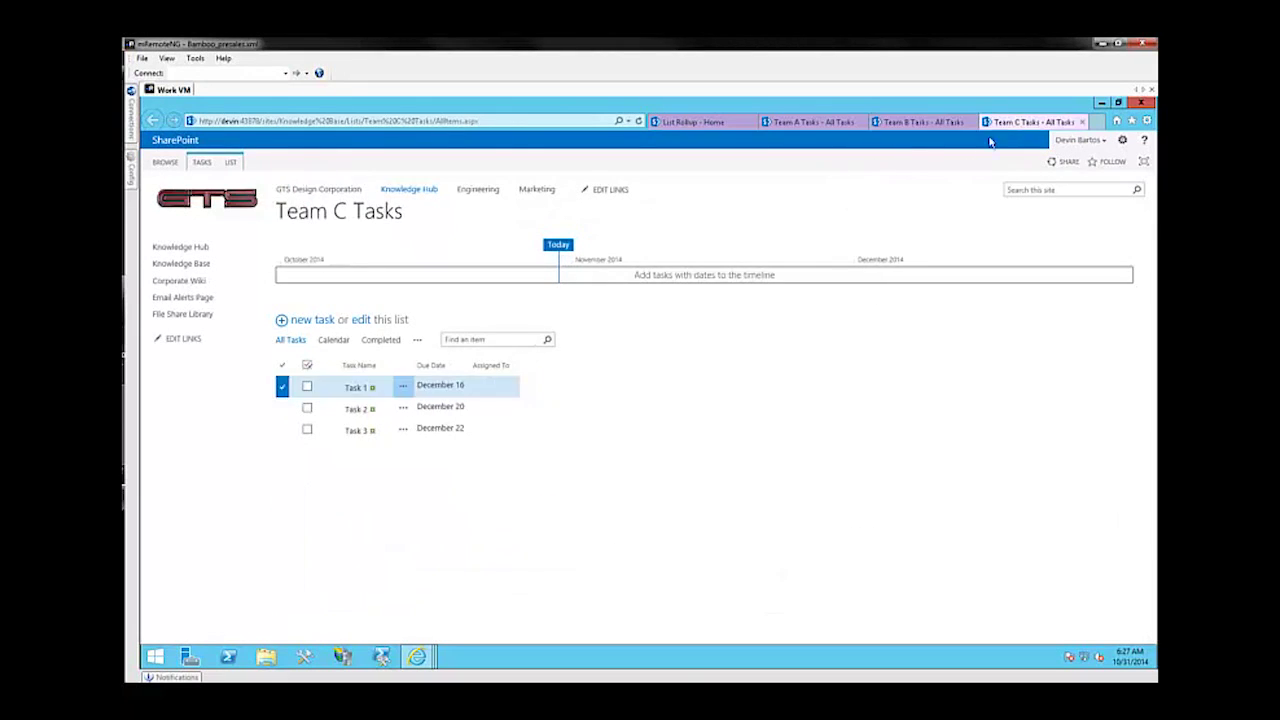
pyautogui.click(832, 126)
pyautogui.click(920, 126)
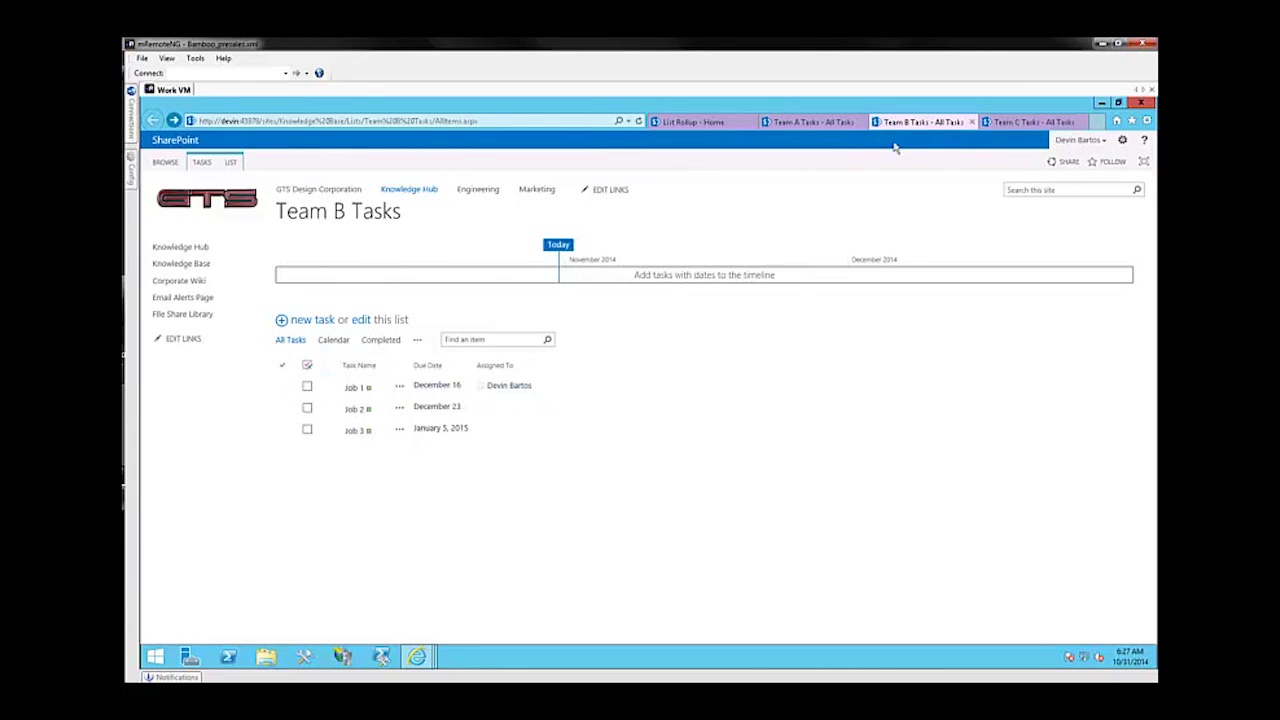
pyautogui.click(688, 123)
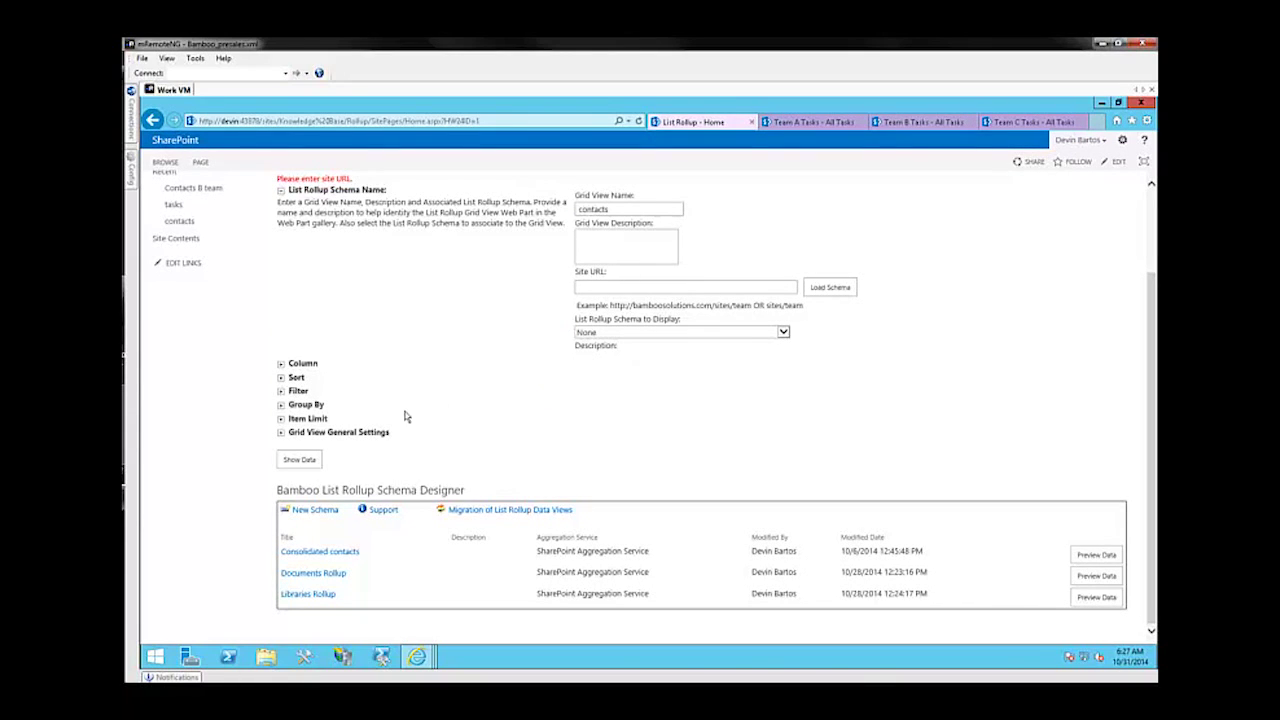
# Step: Create a new list rollup schema and set its aggregation service to SharePoint Aggregation Service
pyautogui.click(312, 512)
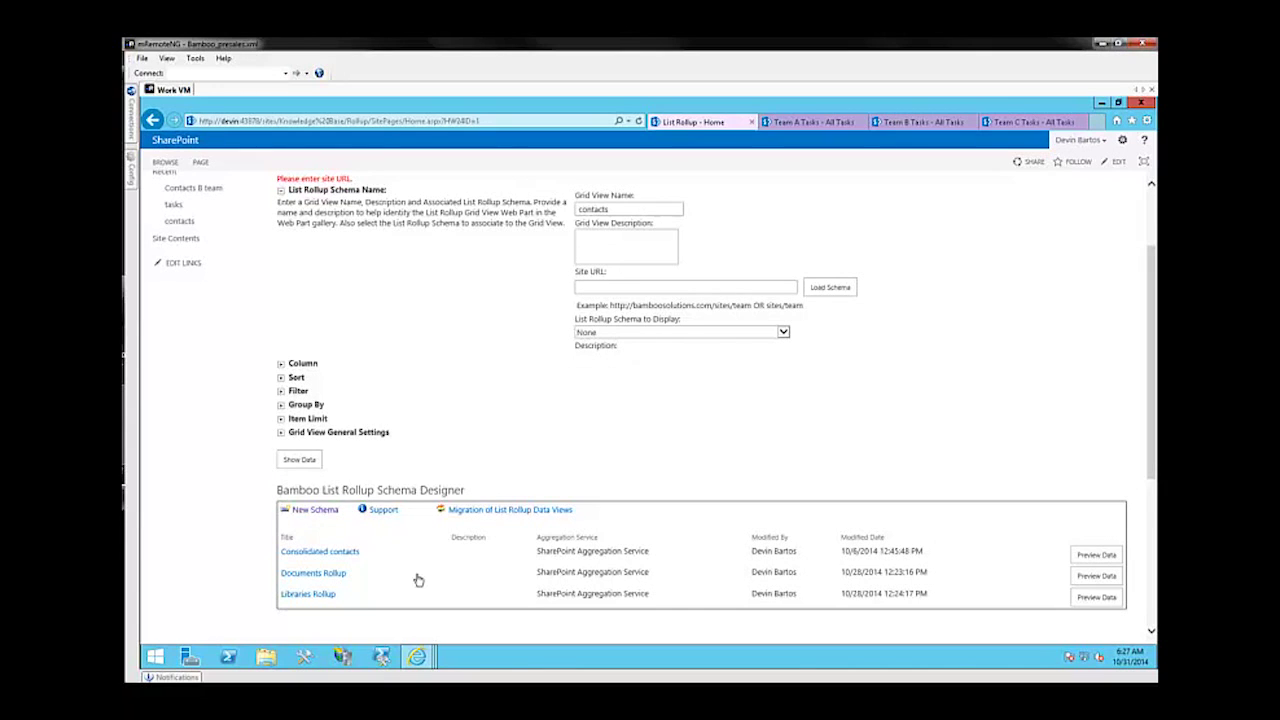
pyautogui.scroll(-4, 510, 543)
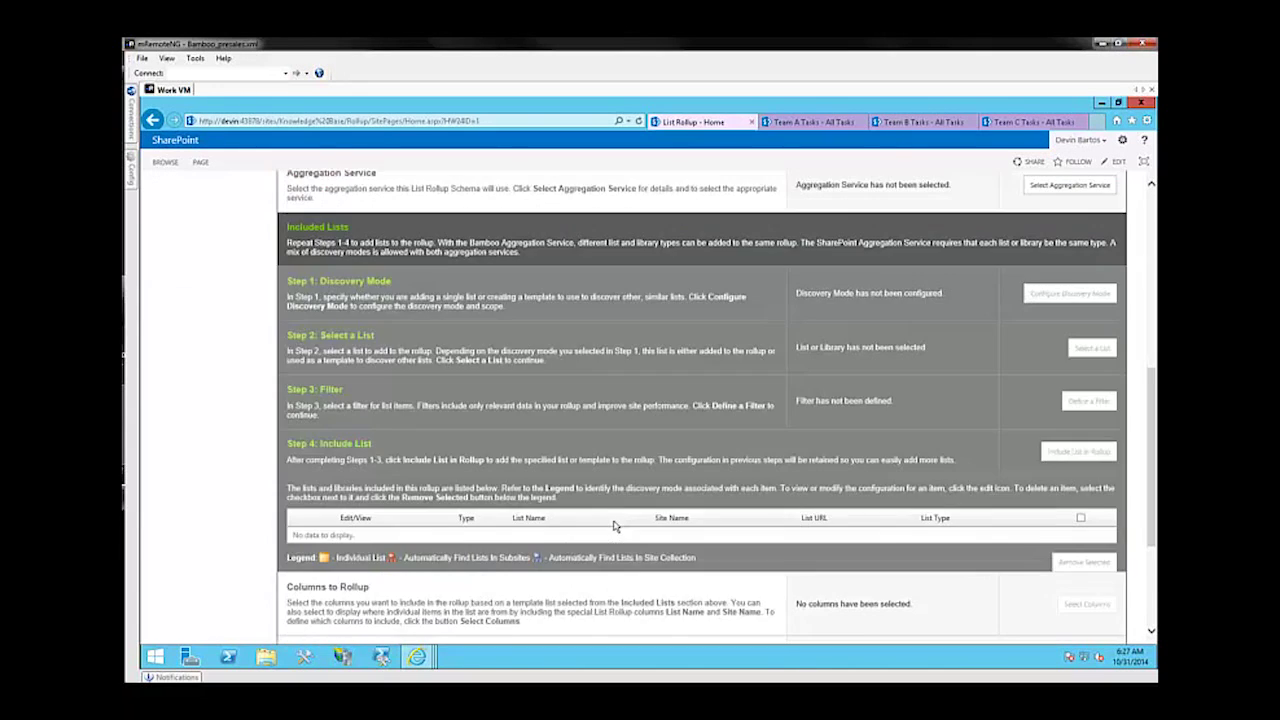
pyautogui.scroll(3, 620, 520)
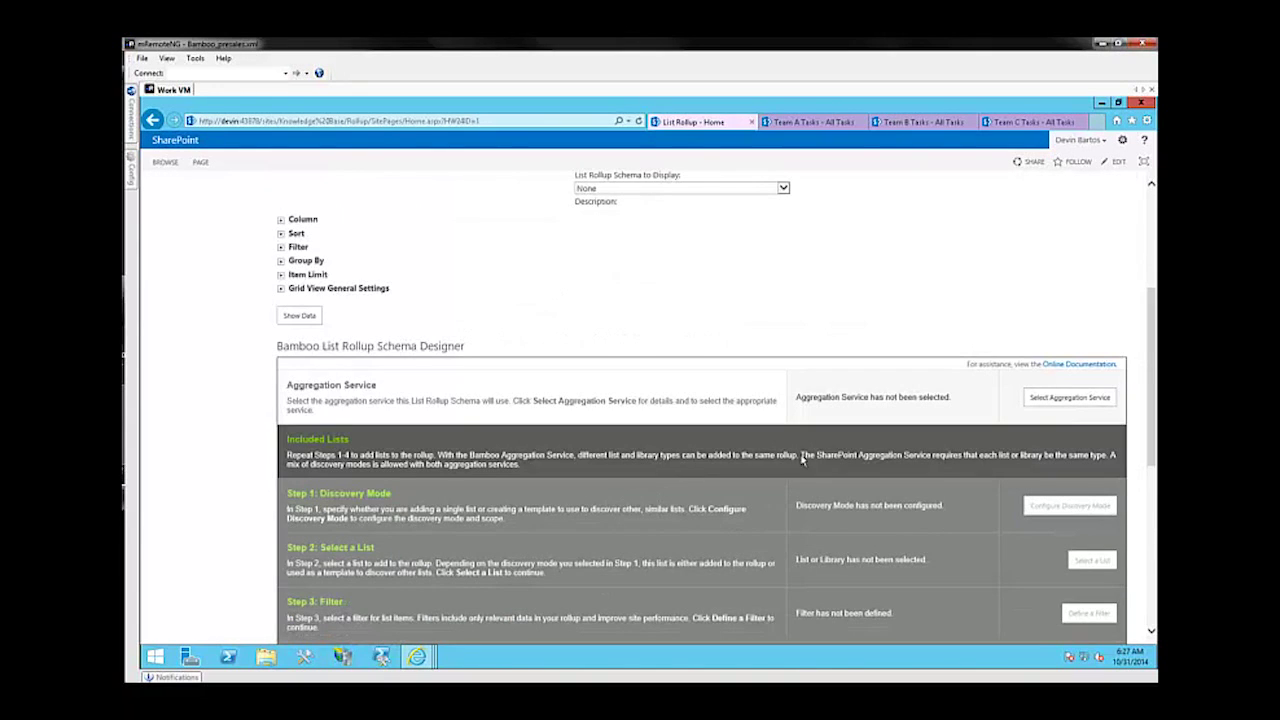
pyautogui.scroll(-4, 670, 482)
pyautogui.scroll(3, 822, 436)
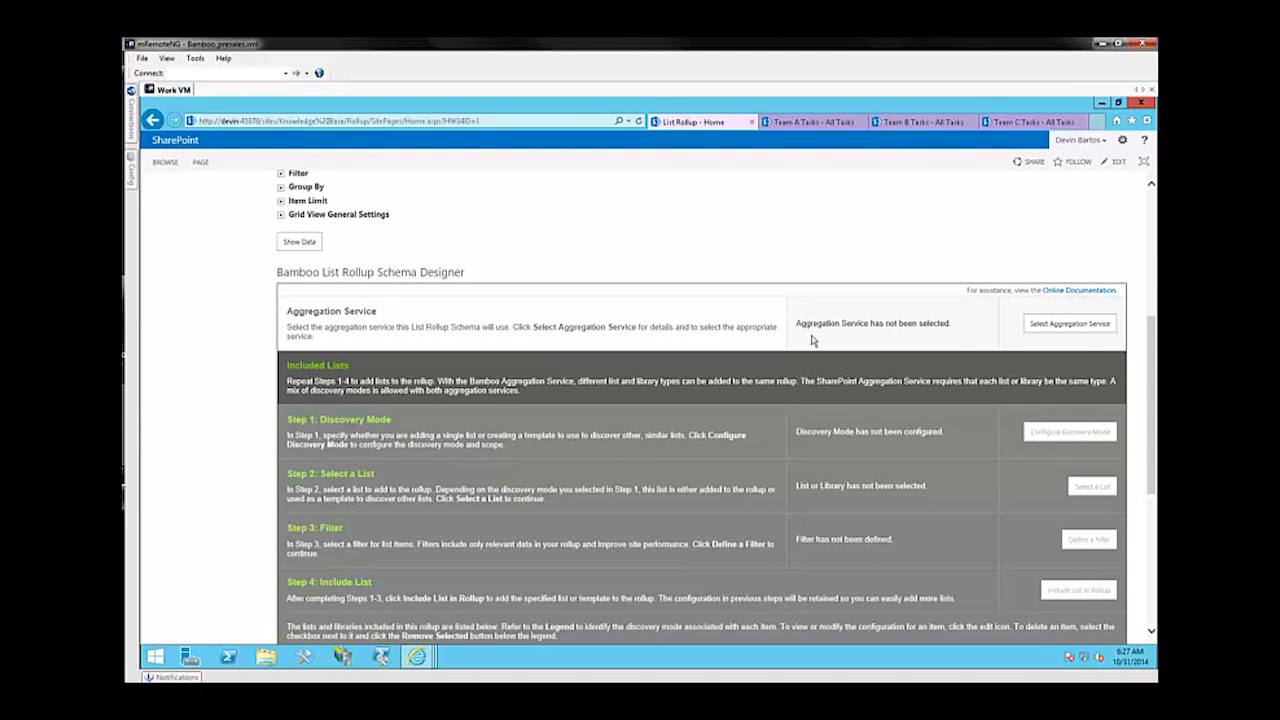
pyautogui.click(1054, 326)
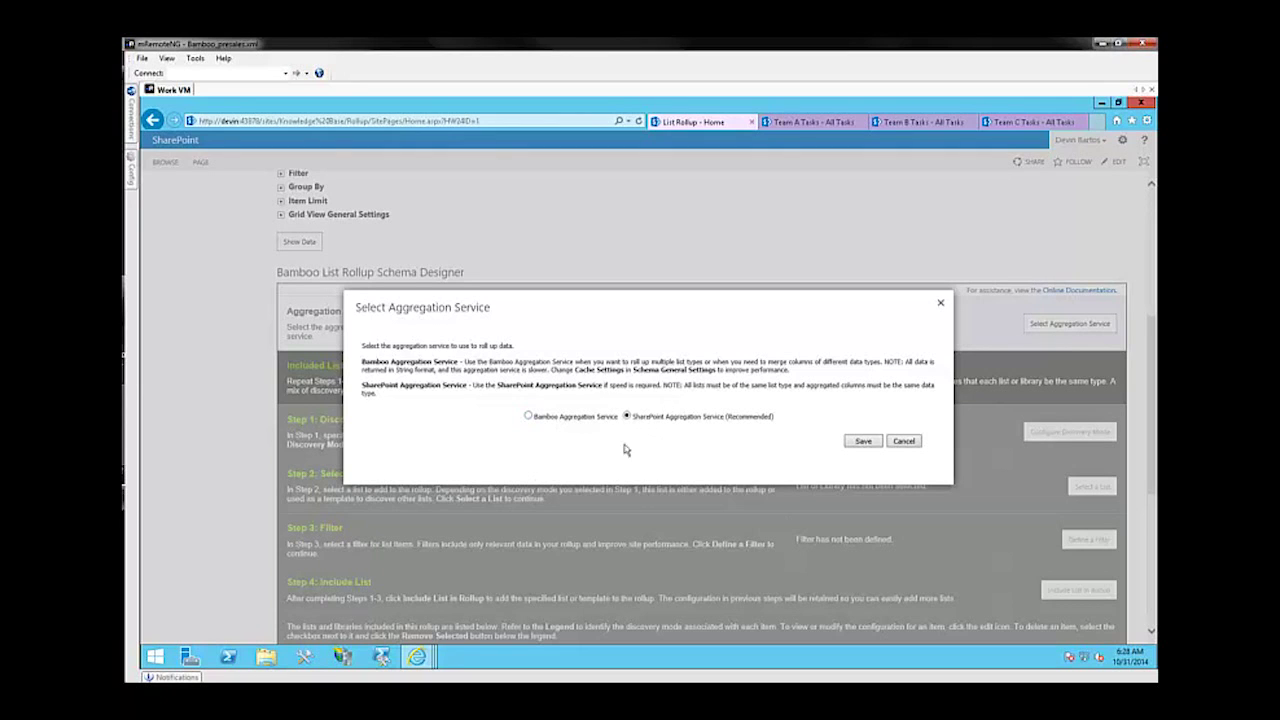
pyautogui.click(863, 443)
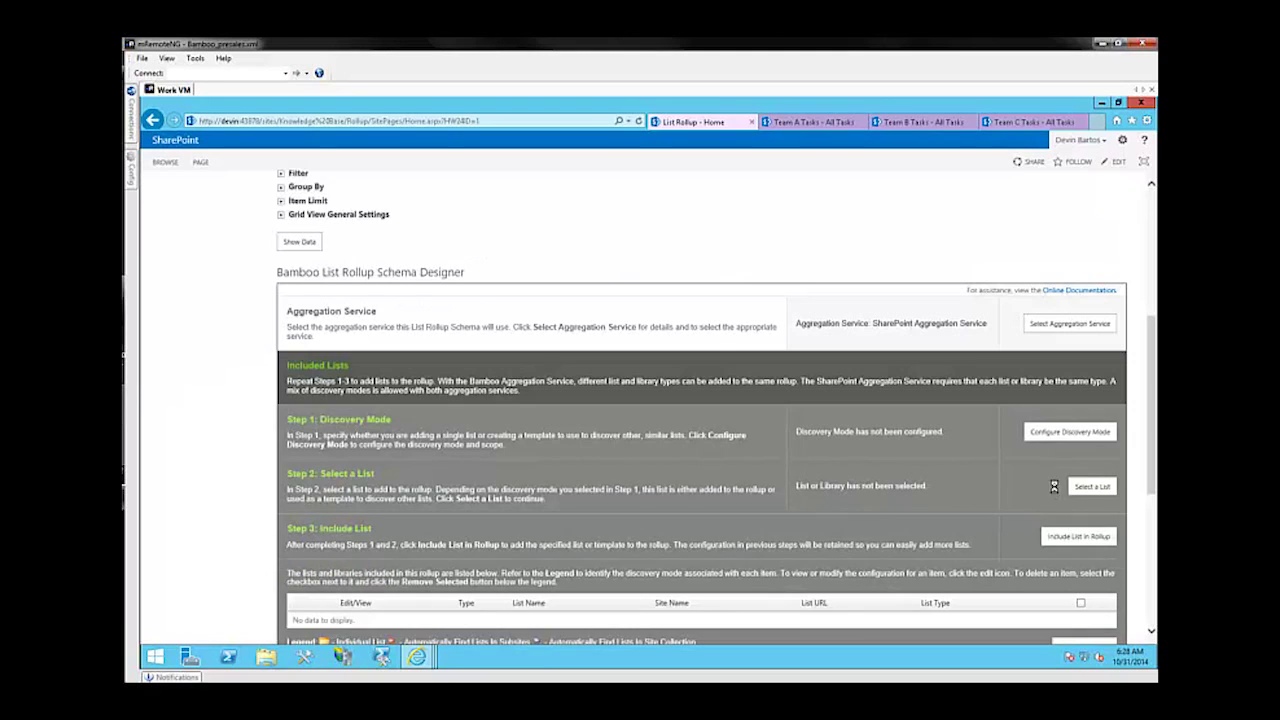
# Step: Configure the schema's discovery mode as Select Individual Lists
pyautogui.scroll(-1, 1062, 436)
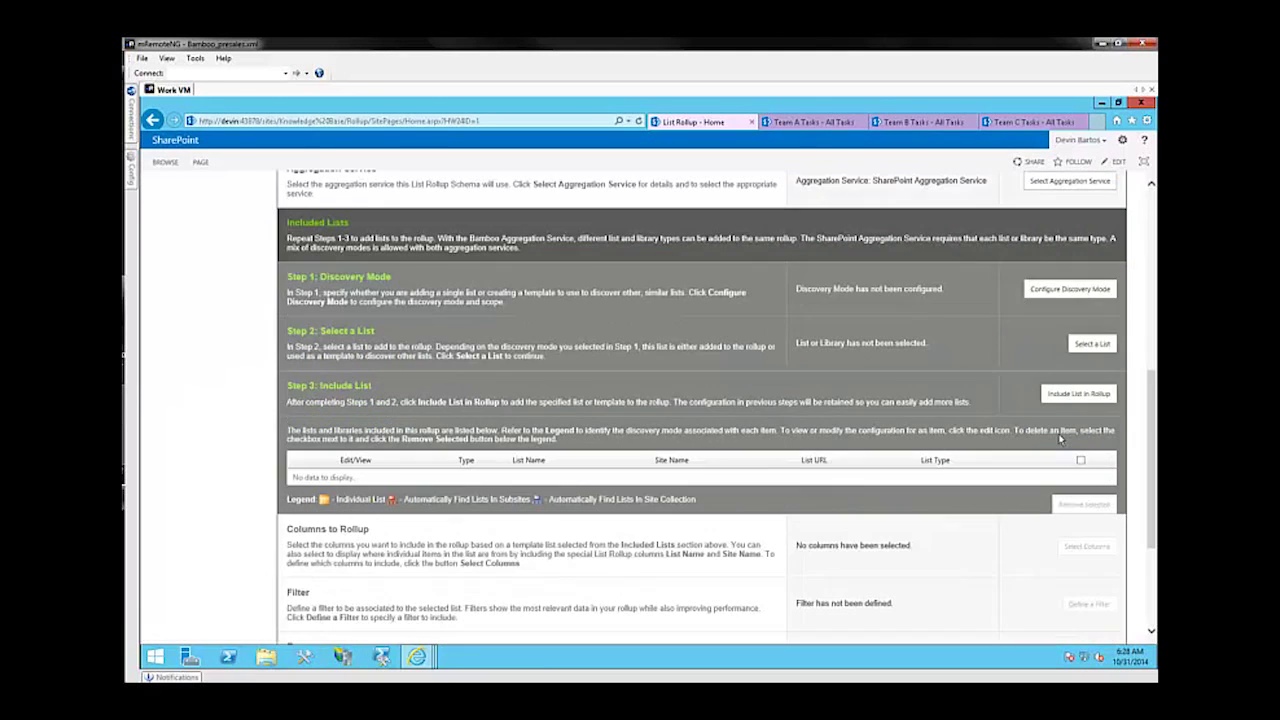
pyautogui.click(1063, 289)
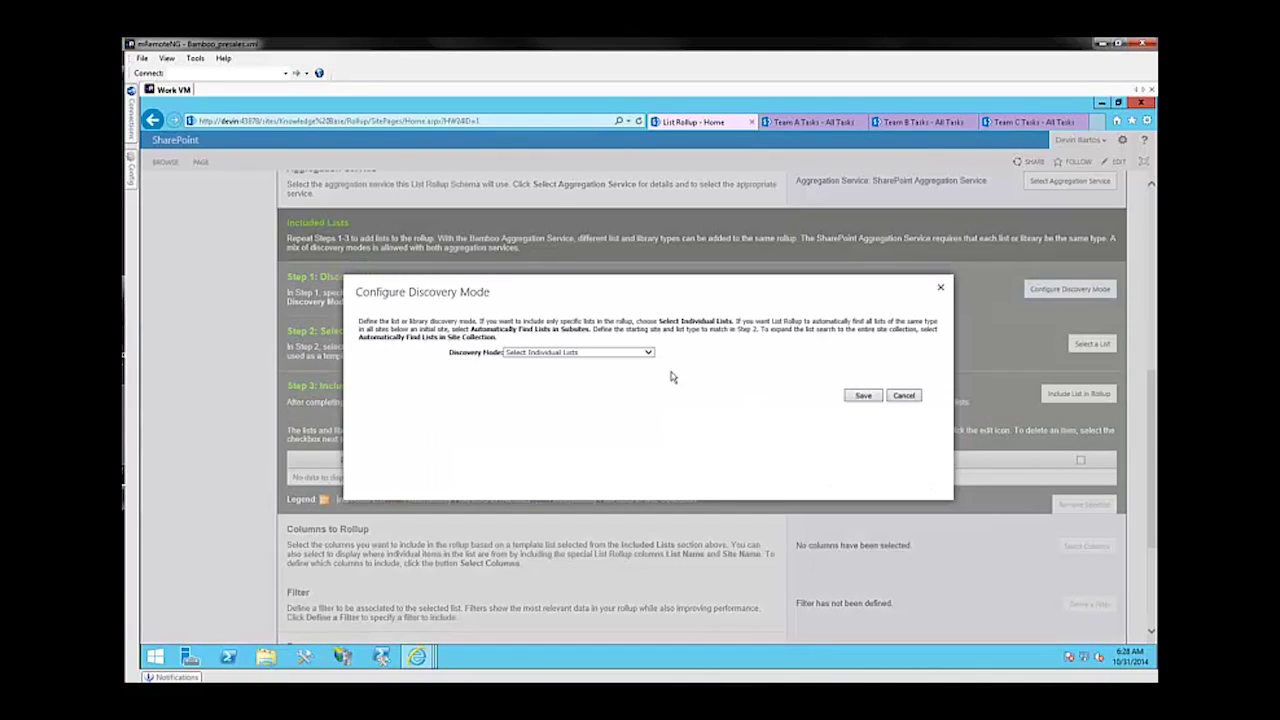
pyautogui.click(647, 352)
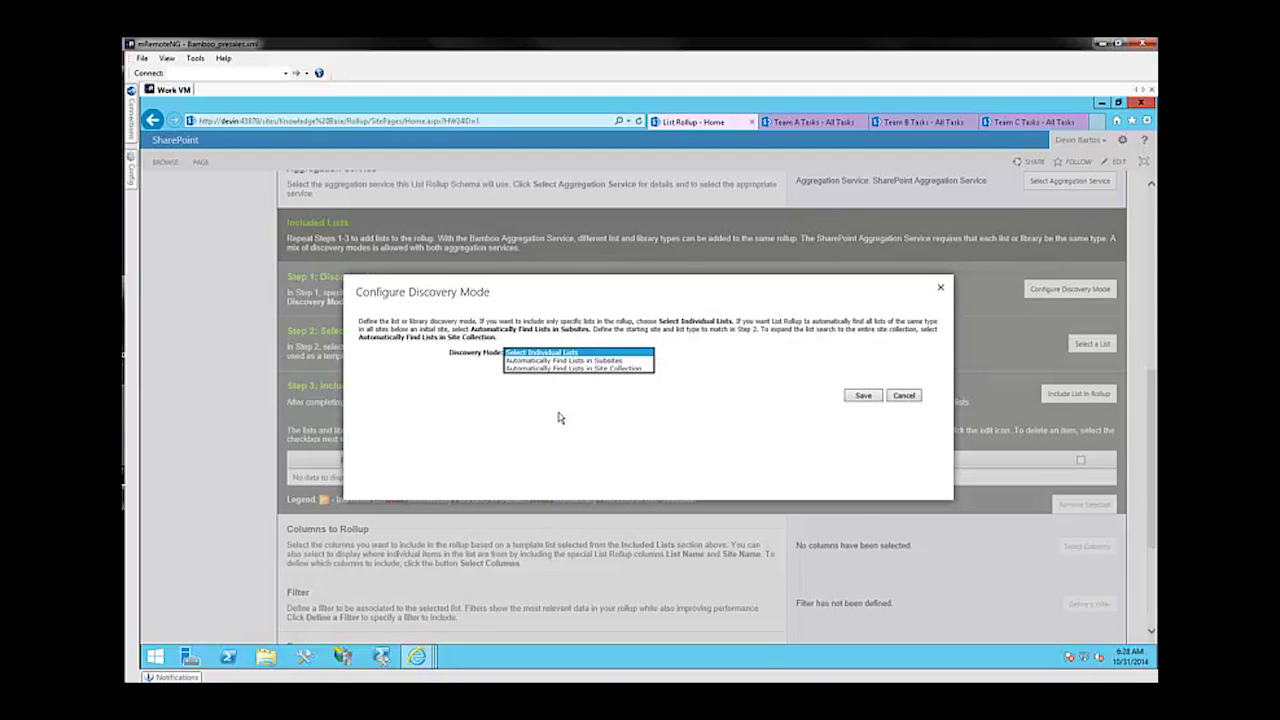
pyautogui.click(533, 354)
pyautogui.click(862, 395)
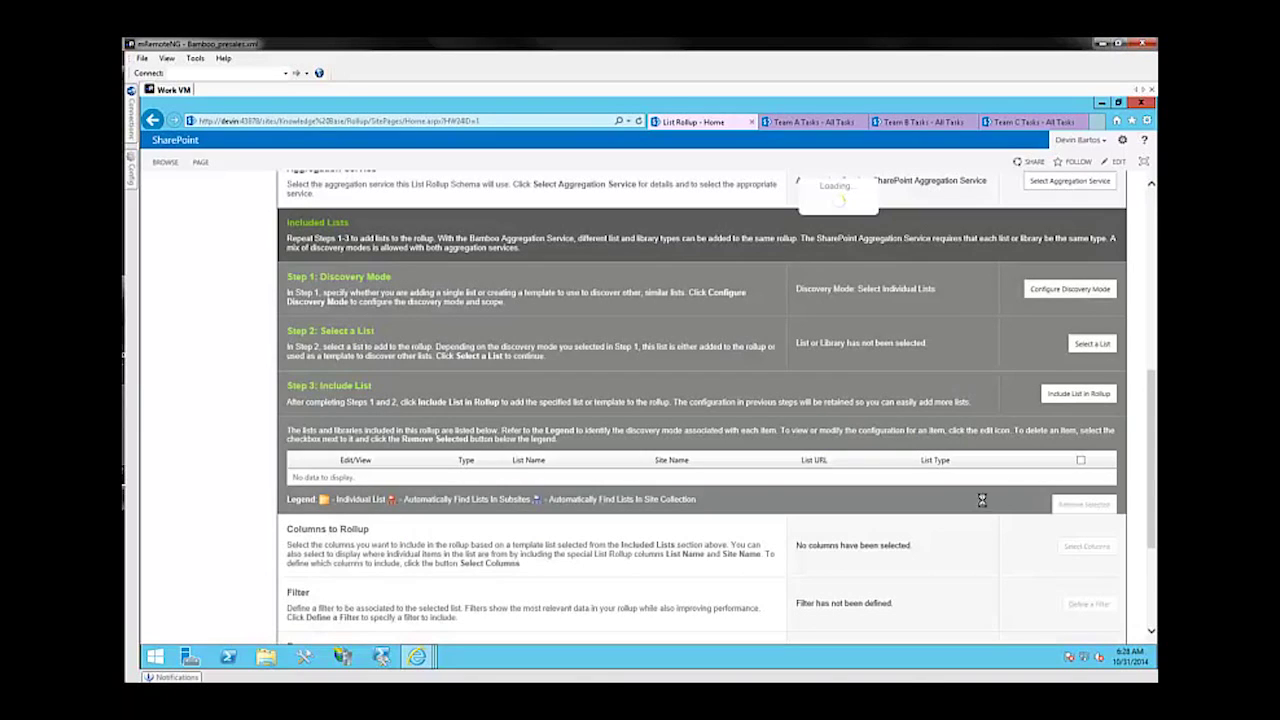
pyautogui.click(1048, 400)
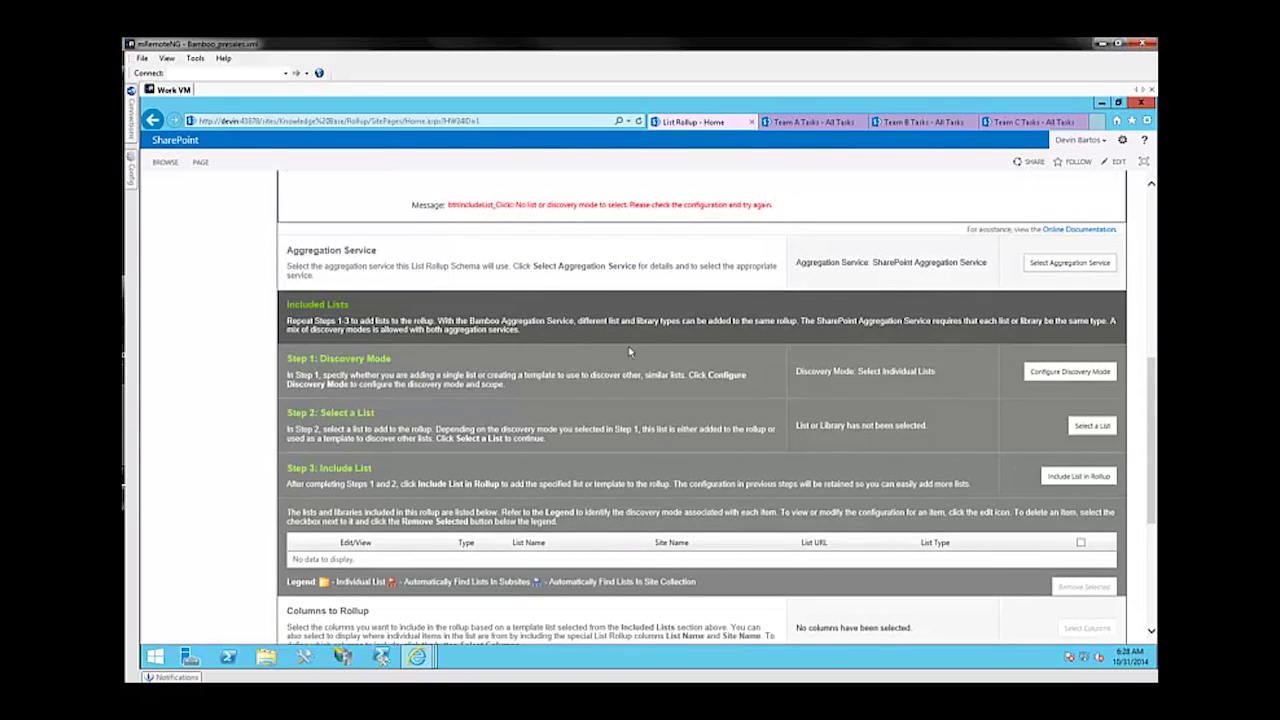
# Step: For the list selection, set the site to the Team A Tasks AllItems.aspx URL under Knowledge Base and load its lists
pyautogui.scroll(-3, 613, 400)
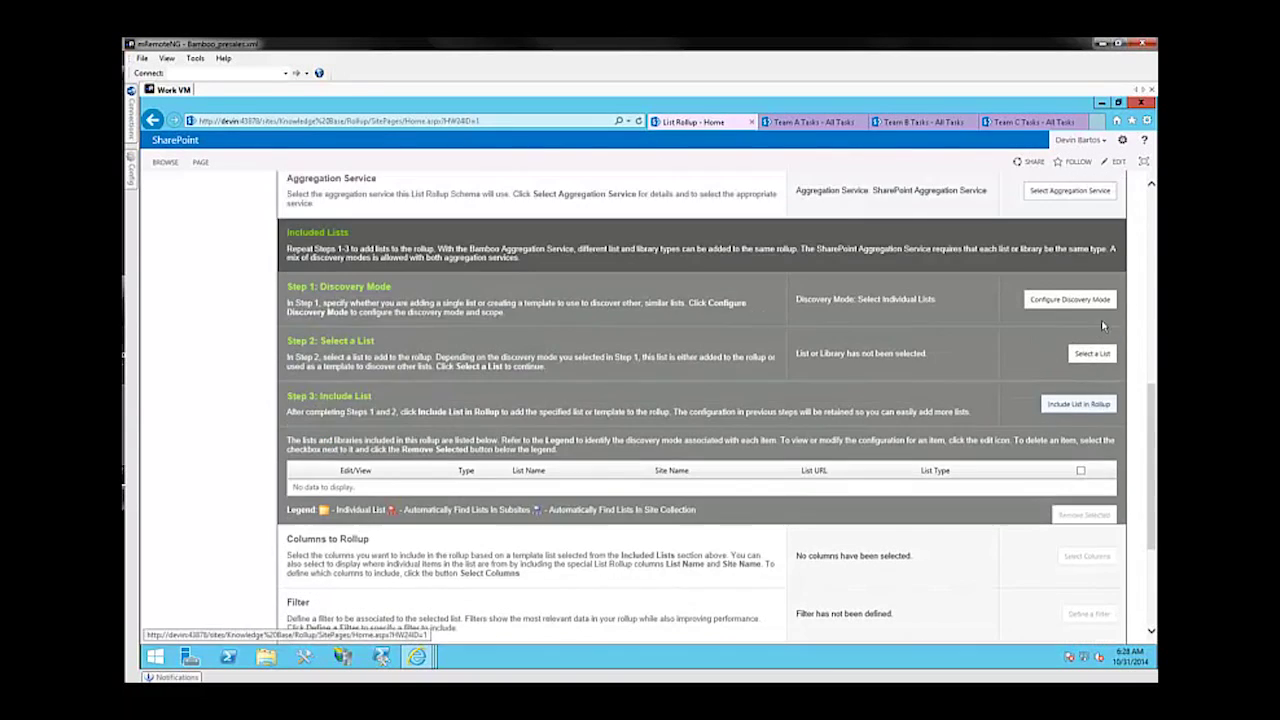
pyautogui.click(1092, 354)
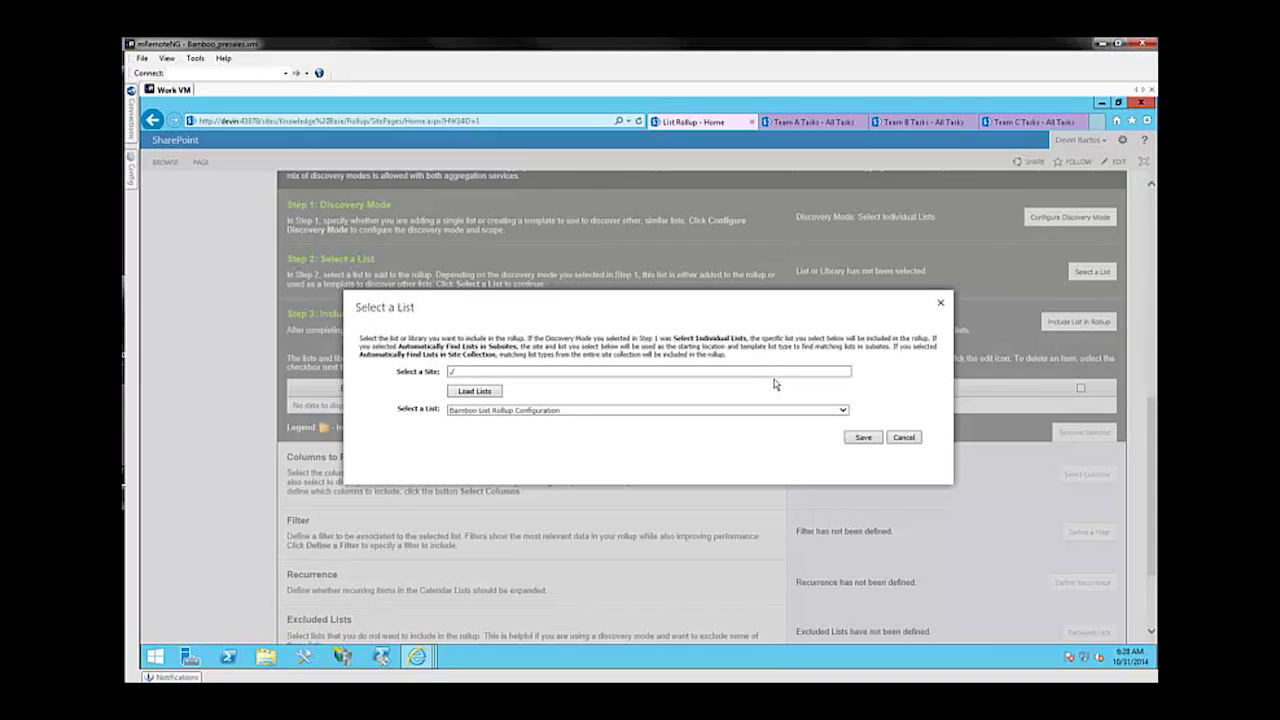
pyautogui.click(694, 372)
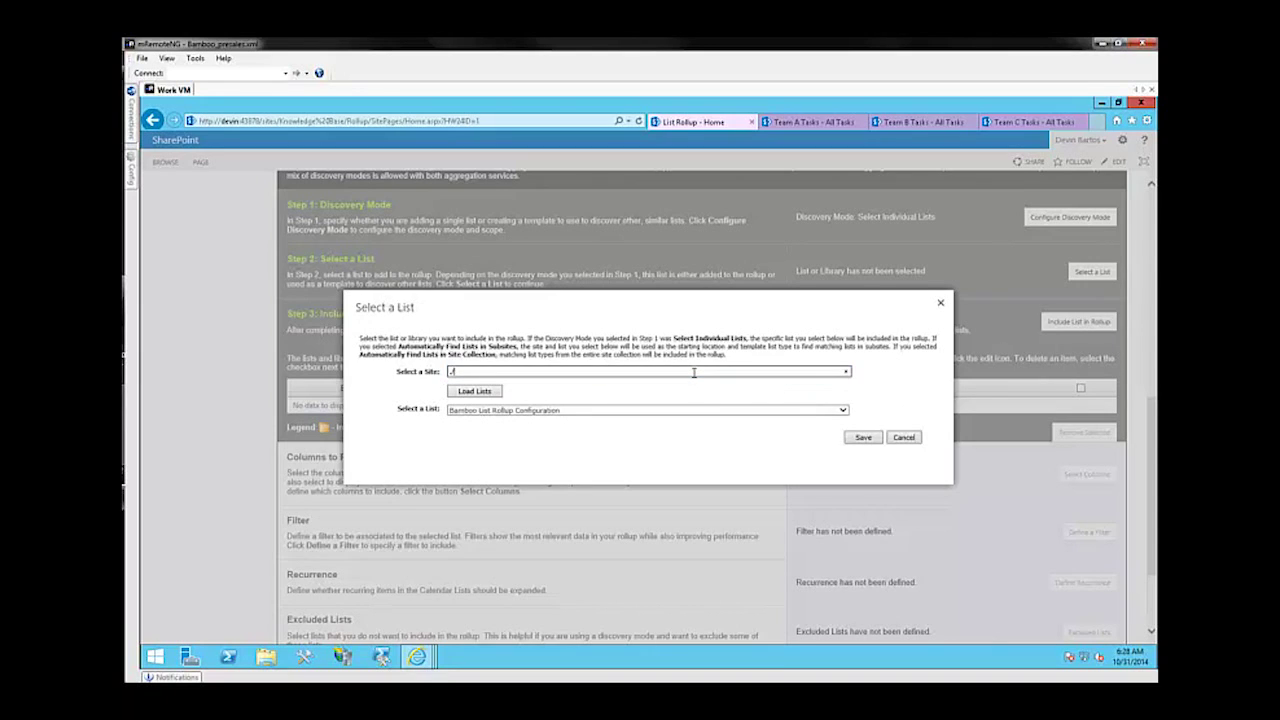
pyautogui.press('BackSpace')
pyautogui.write('http://devin:43878/sites/Knowledge%20Base/Lists/Team%20A%20Tasks/AllItems.aspx')
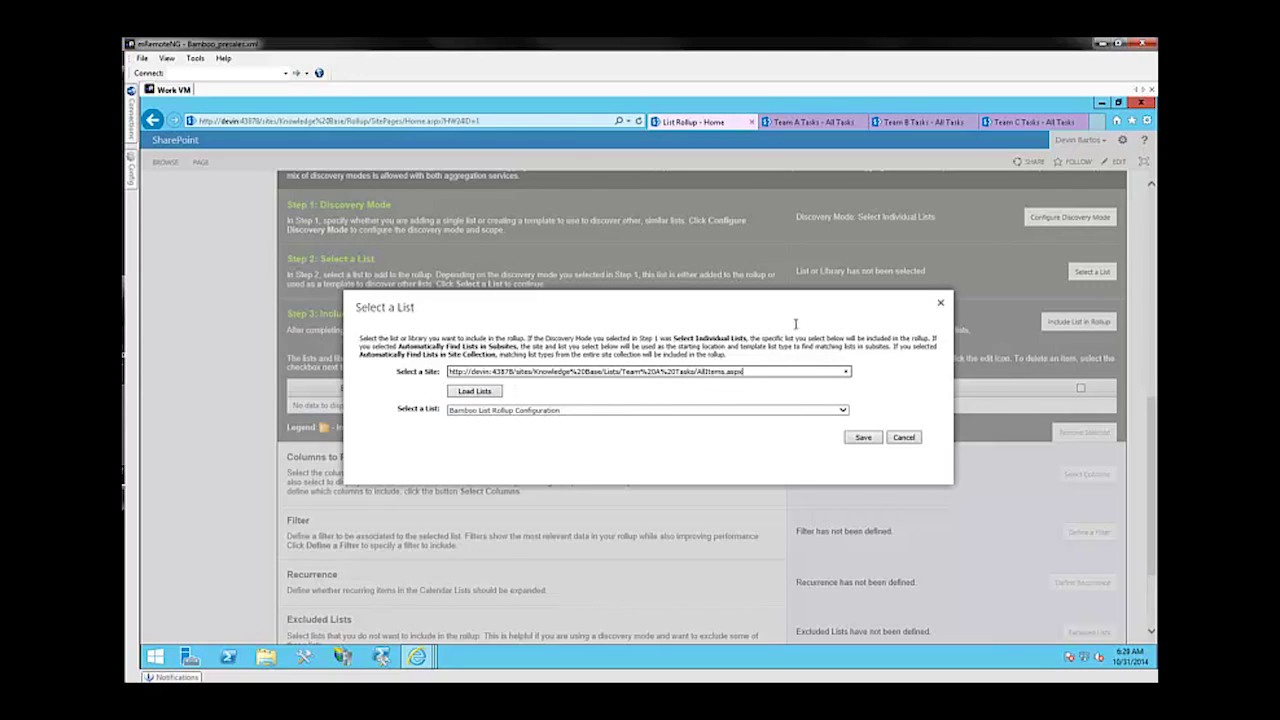
pyautogui.click(498, 393)
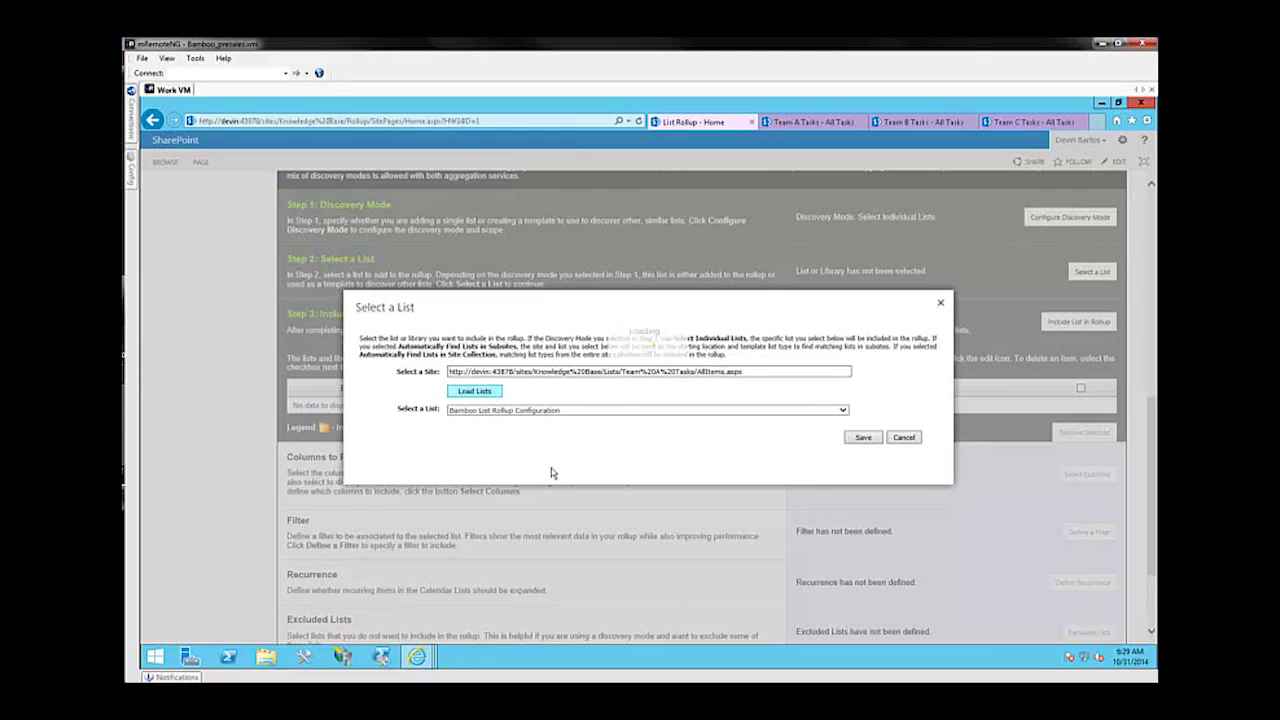
# Step: Select the Team A Tasks list, save the selection and include the list in the rollup
pyautogui.click(823, 411)
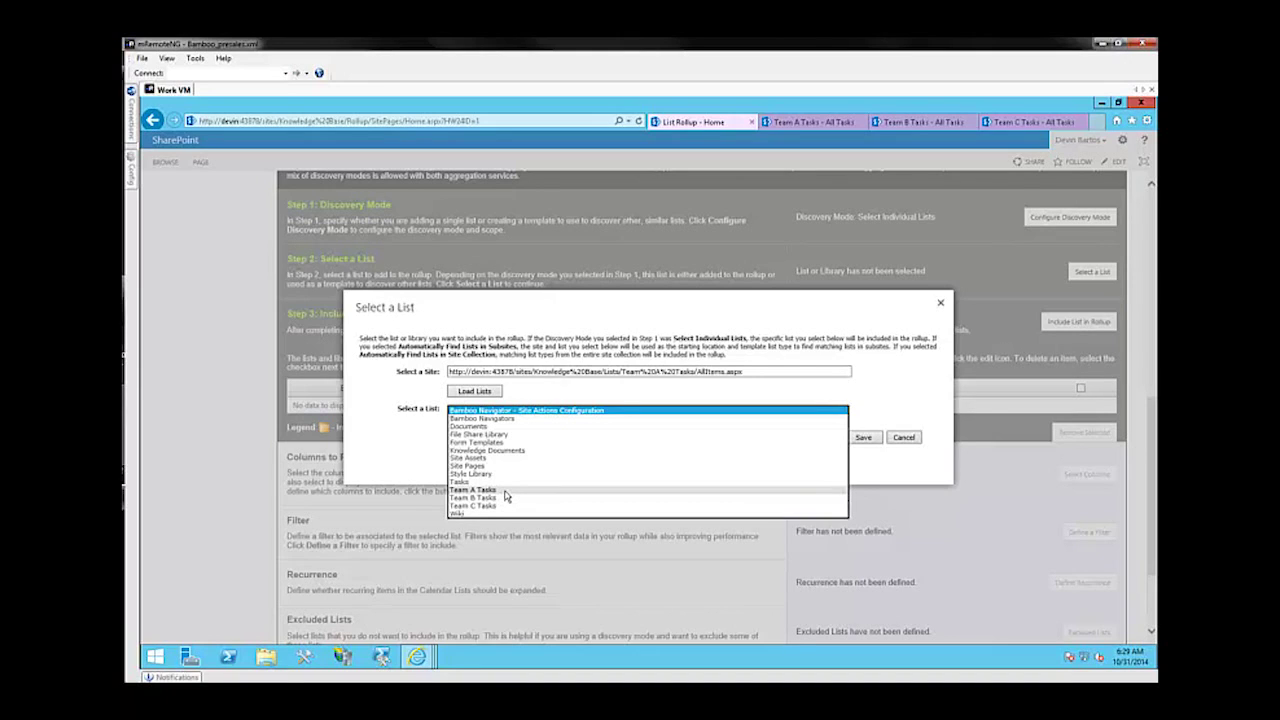
pyautogui.click(490, 491)
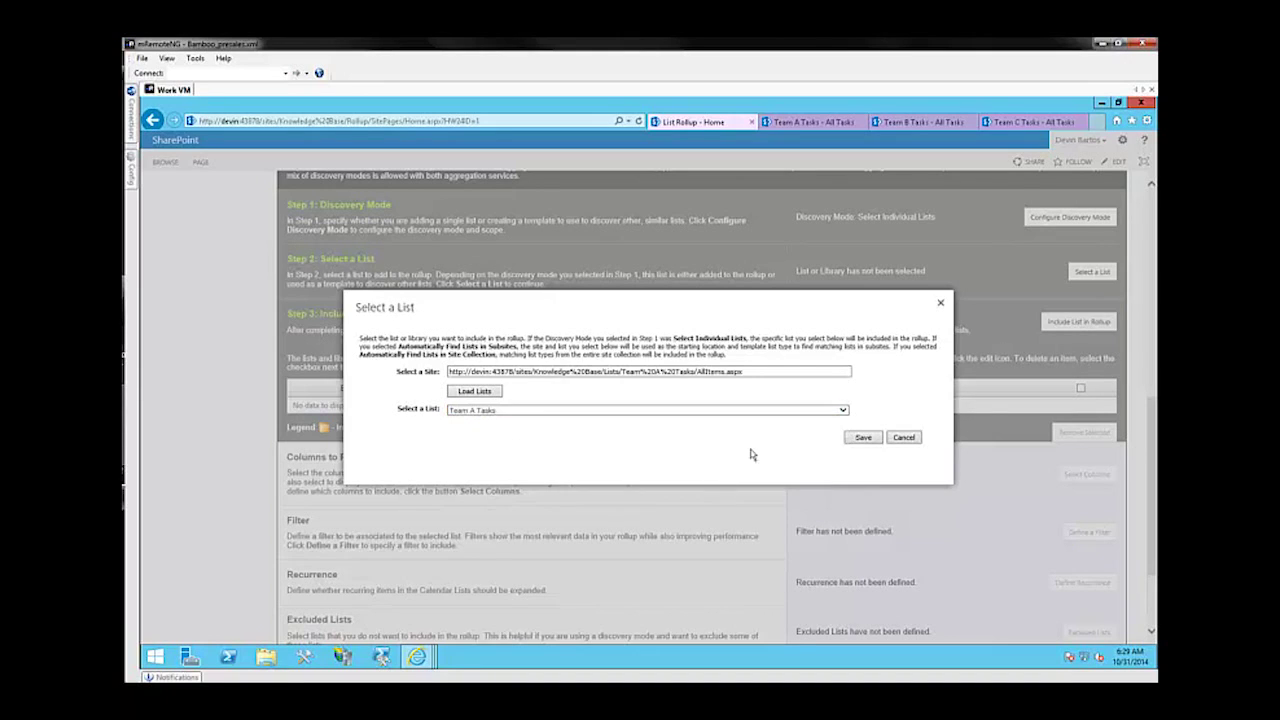
pyautogui.click(863, 438)
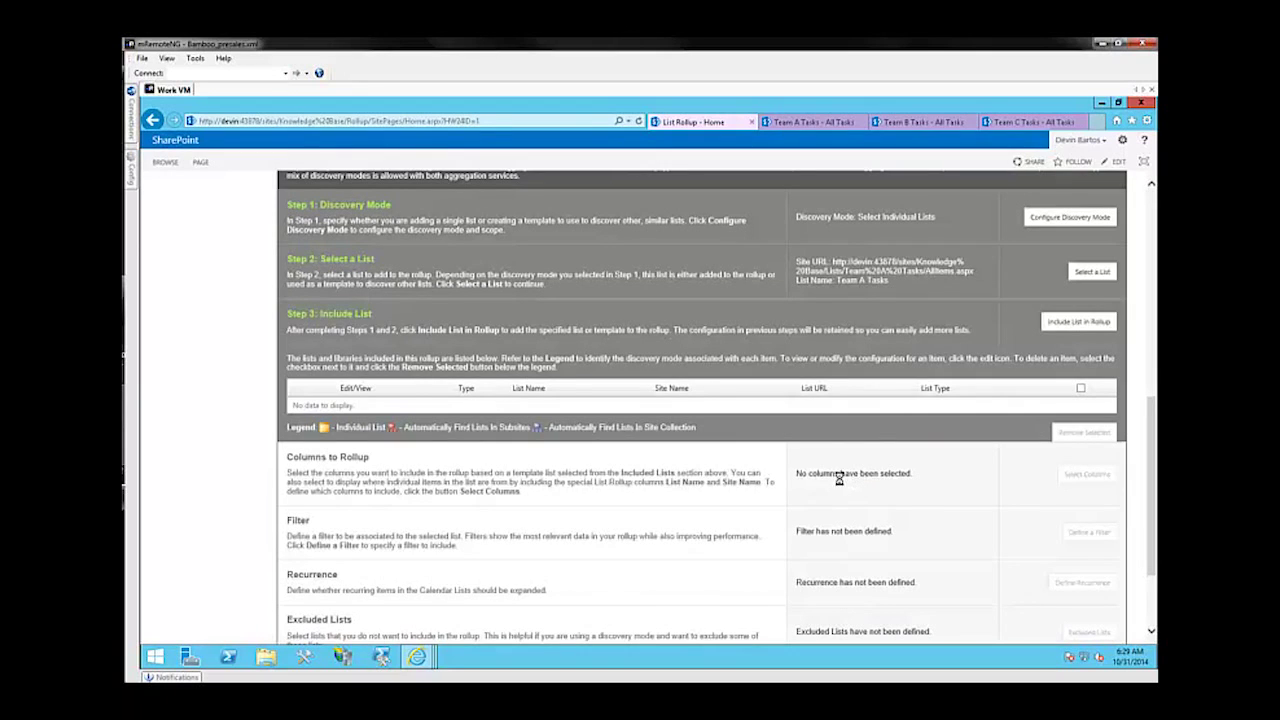
pyautogui.click(1078, 321)
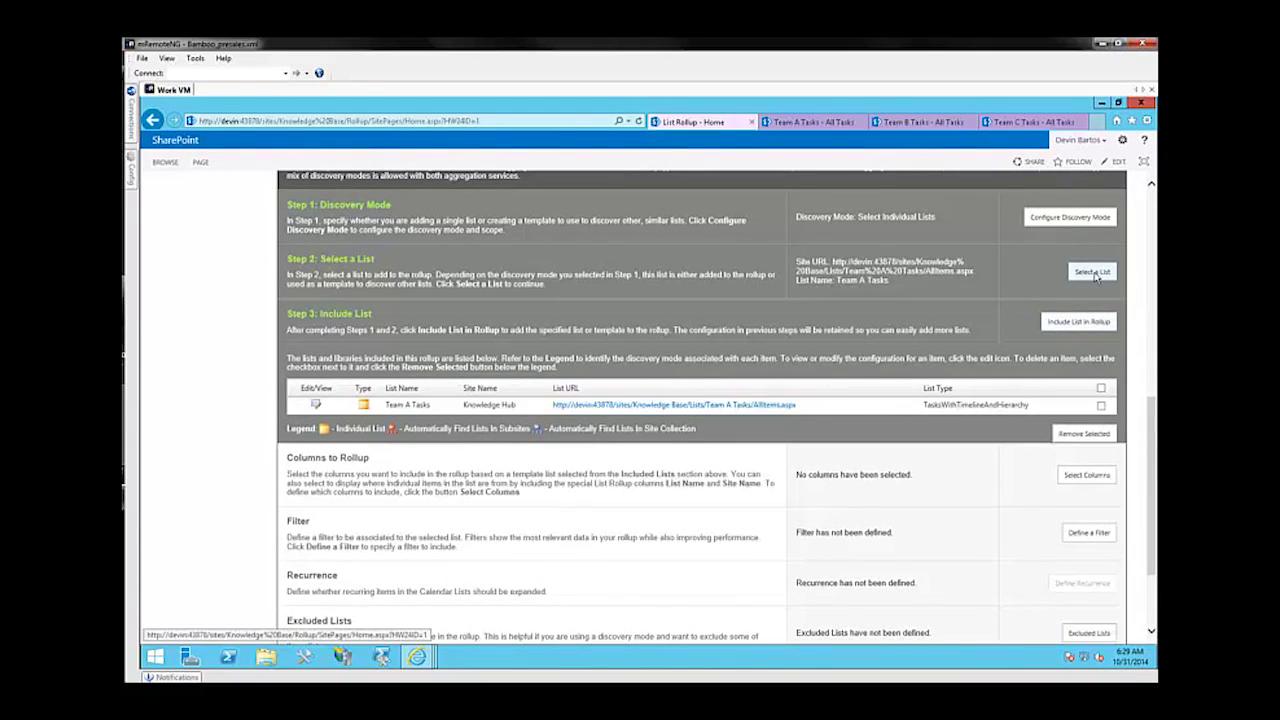
# Step: Include the Team B Tasks and Team C Tasks lists from the same site in the rollup
pyautogui.click(1092, 274)
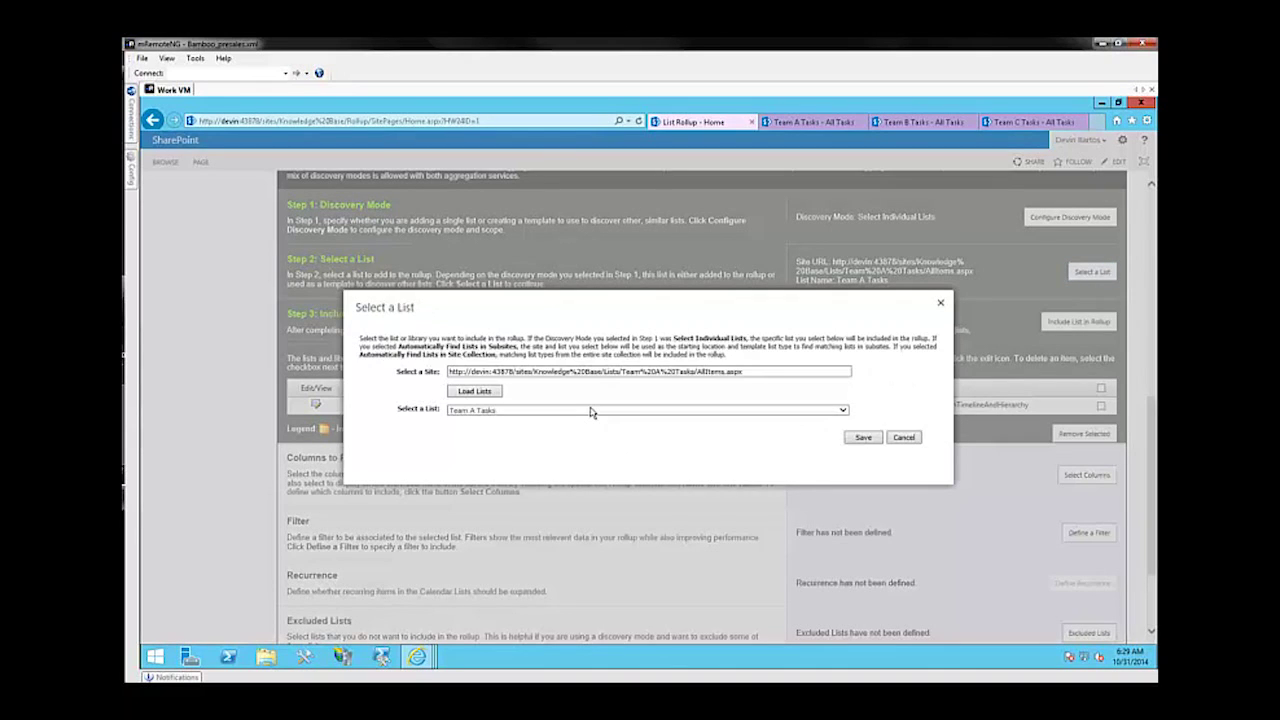
pyautogui.click(590, 410)
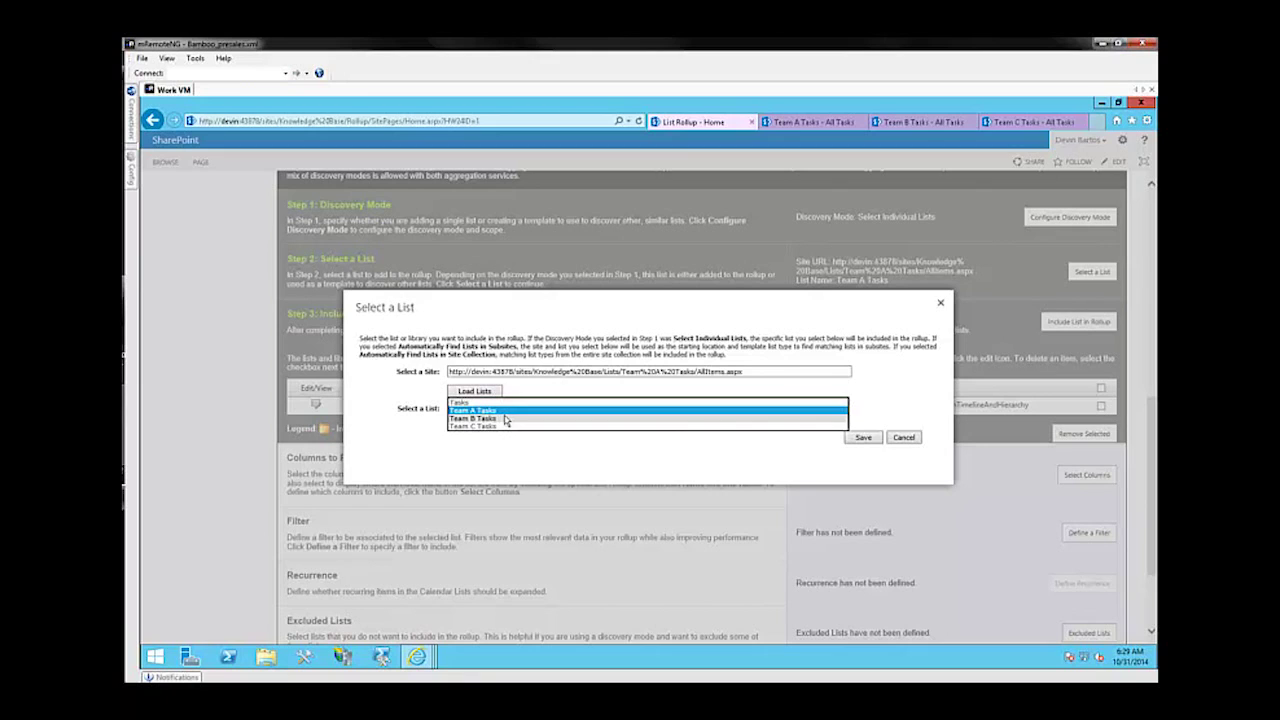
pyautogui.click(505, 421)
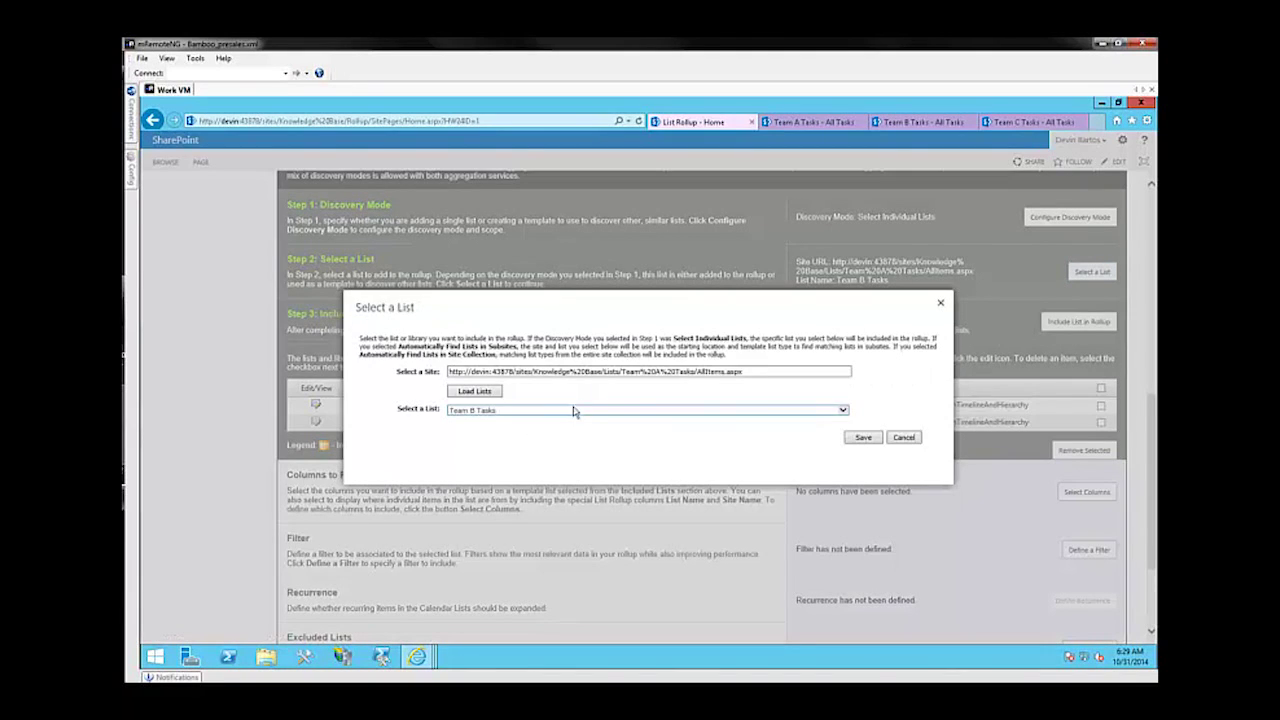
pyautogui.click(576, 410)
pyautogui.click(529, 419)
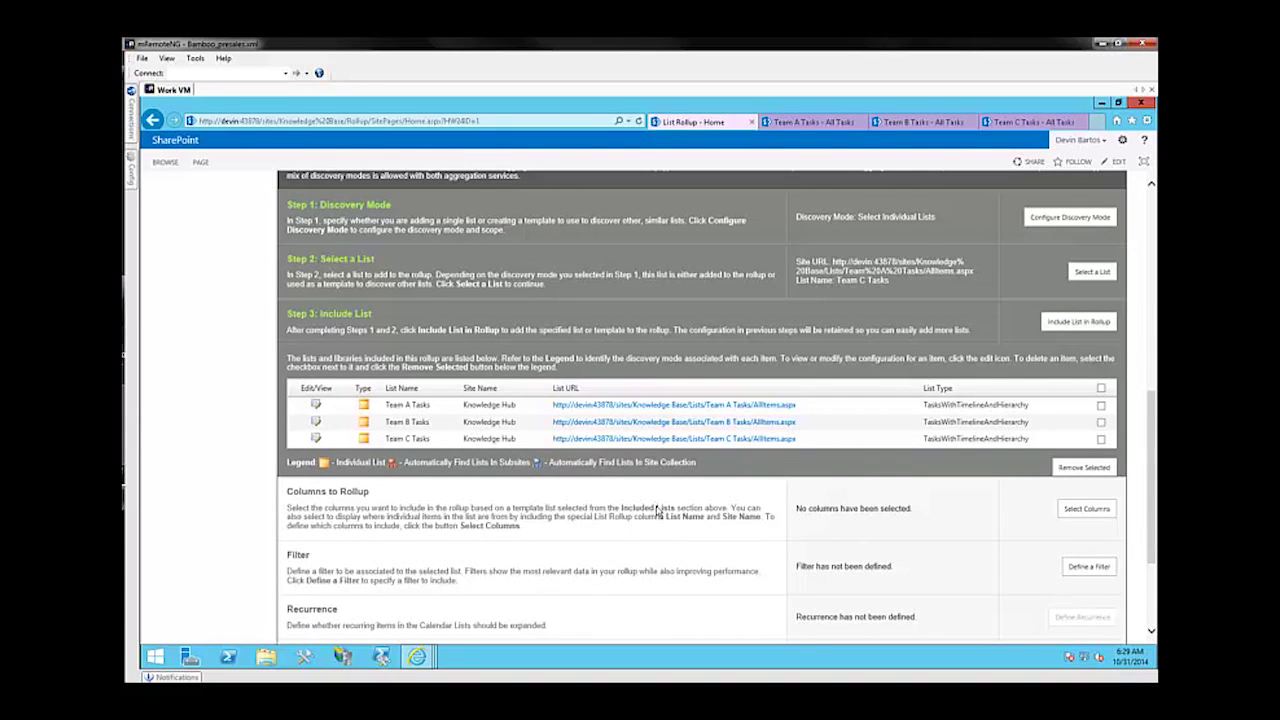
# Step: Add the Task Name and % Complete columns to the rollup's selected columns, using the Team A Tasks list as template
pyautogui.scroll(-3, 658, 510)
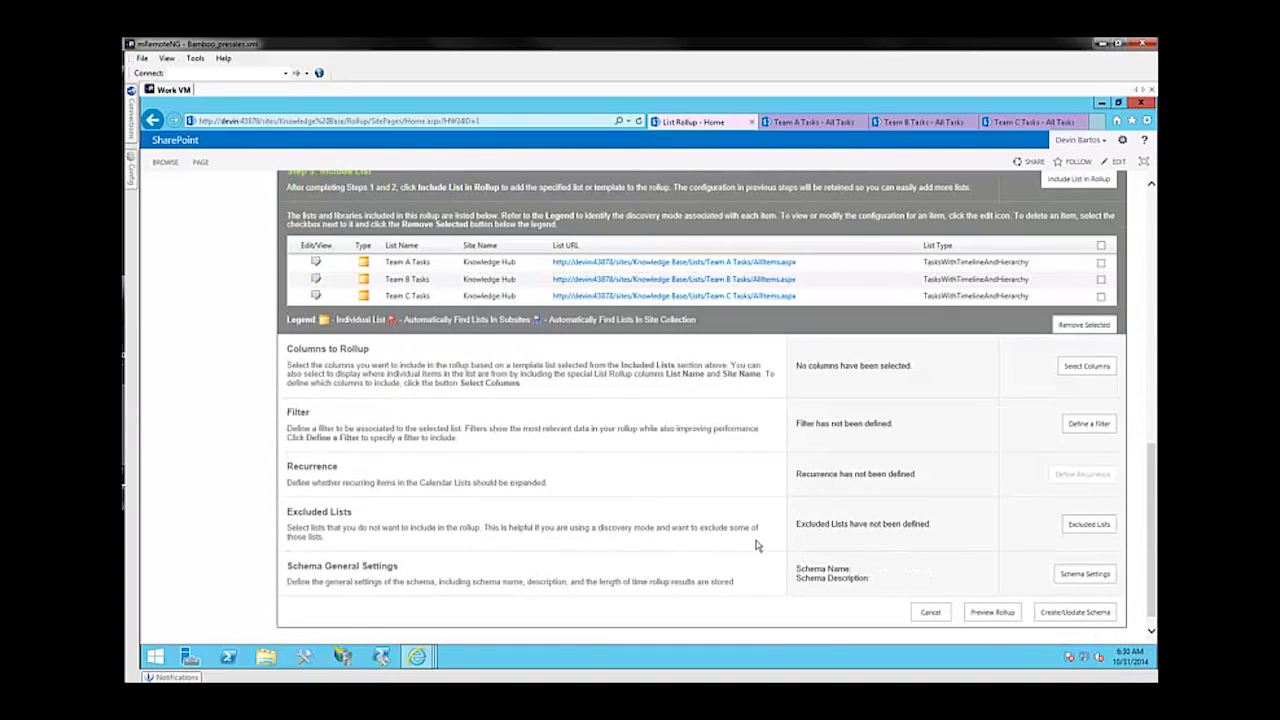
pyautogui.click(1104, 372)
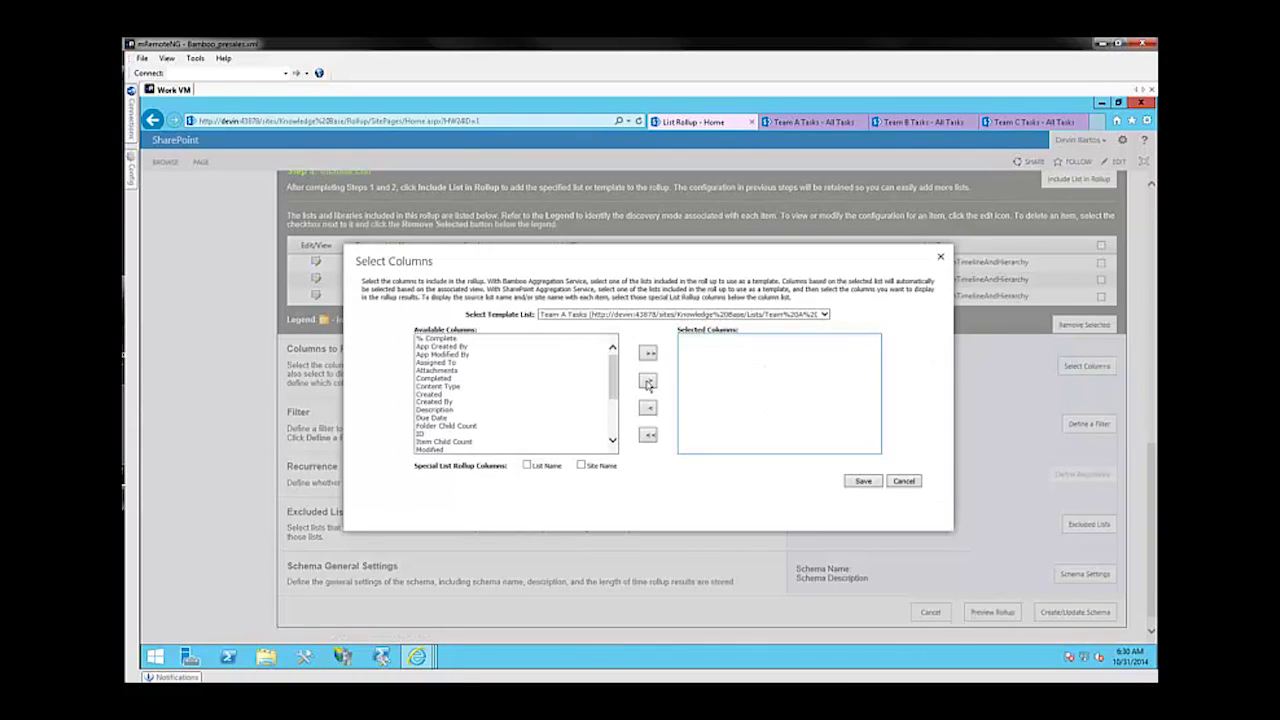
pyautogui.scroll(-4, 510, 410)
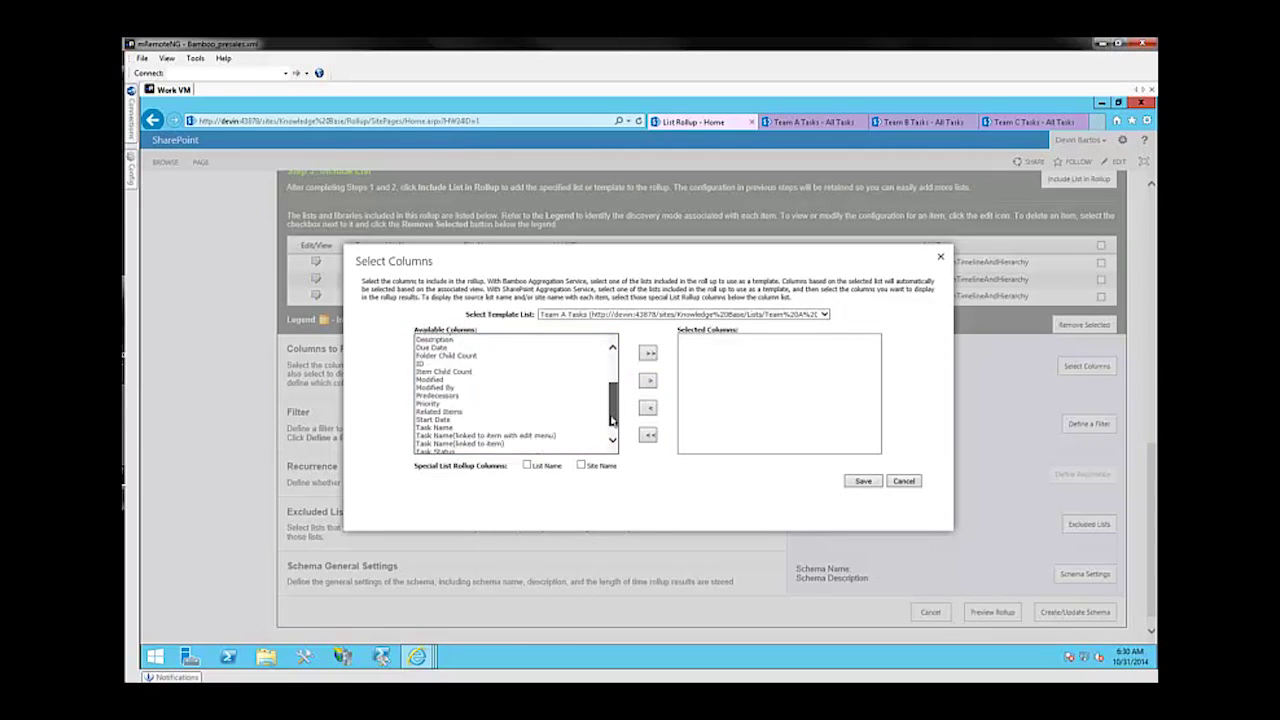
pyautogui.click(472, 412)
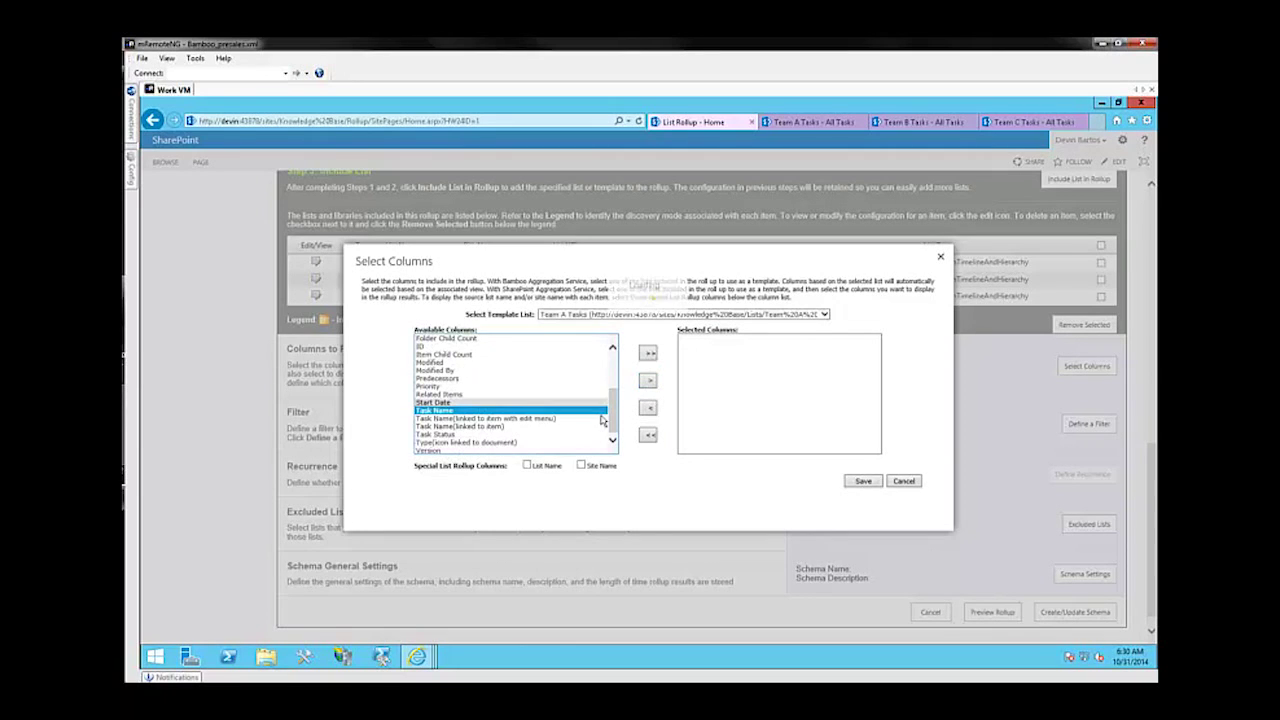
pyautogui.click(648, 380)
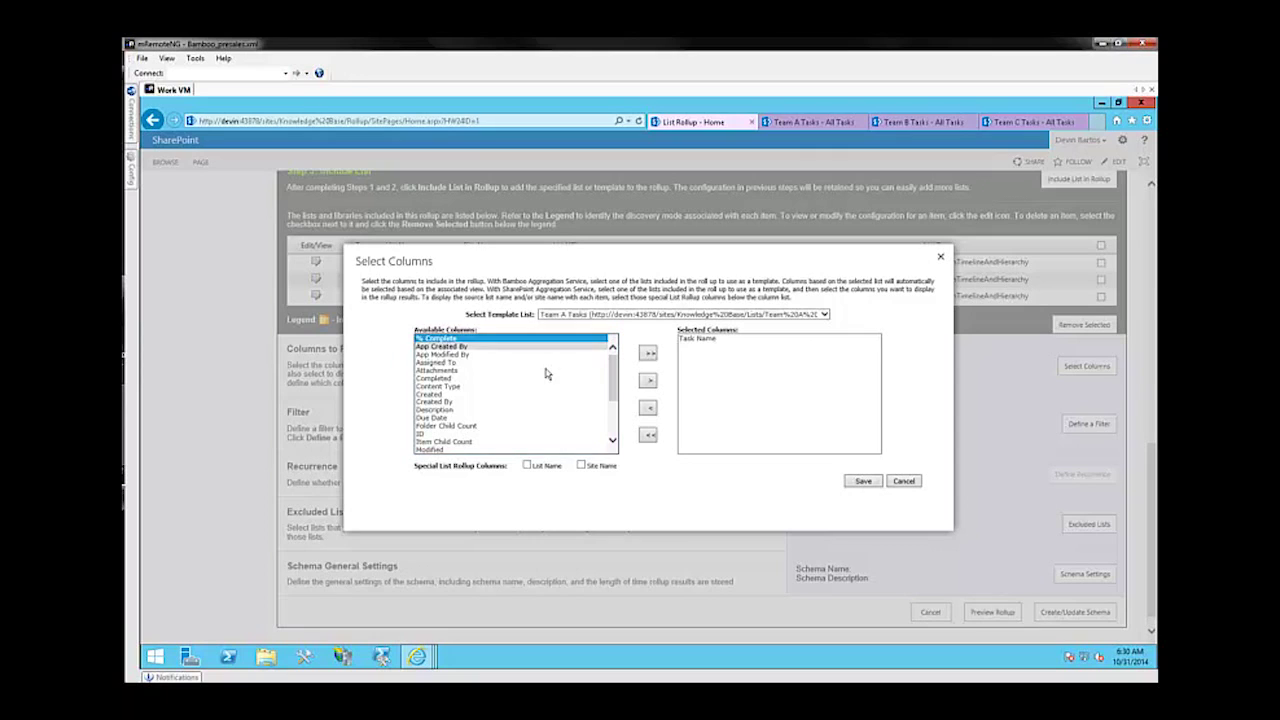
pyautogui.click(648, 381)
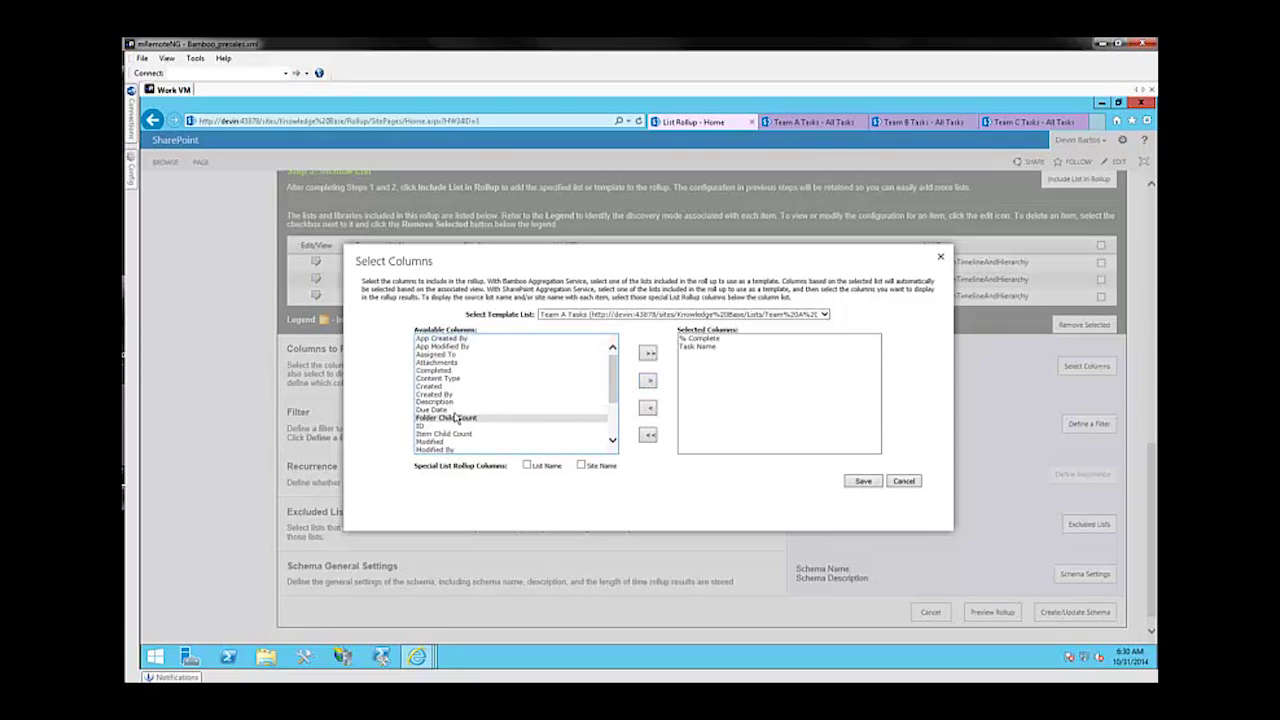
# Step: Add the Due Date and Start Date columns to the rollup and save the column selection
pyautogui.click(450, 409)
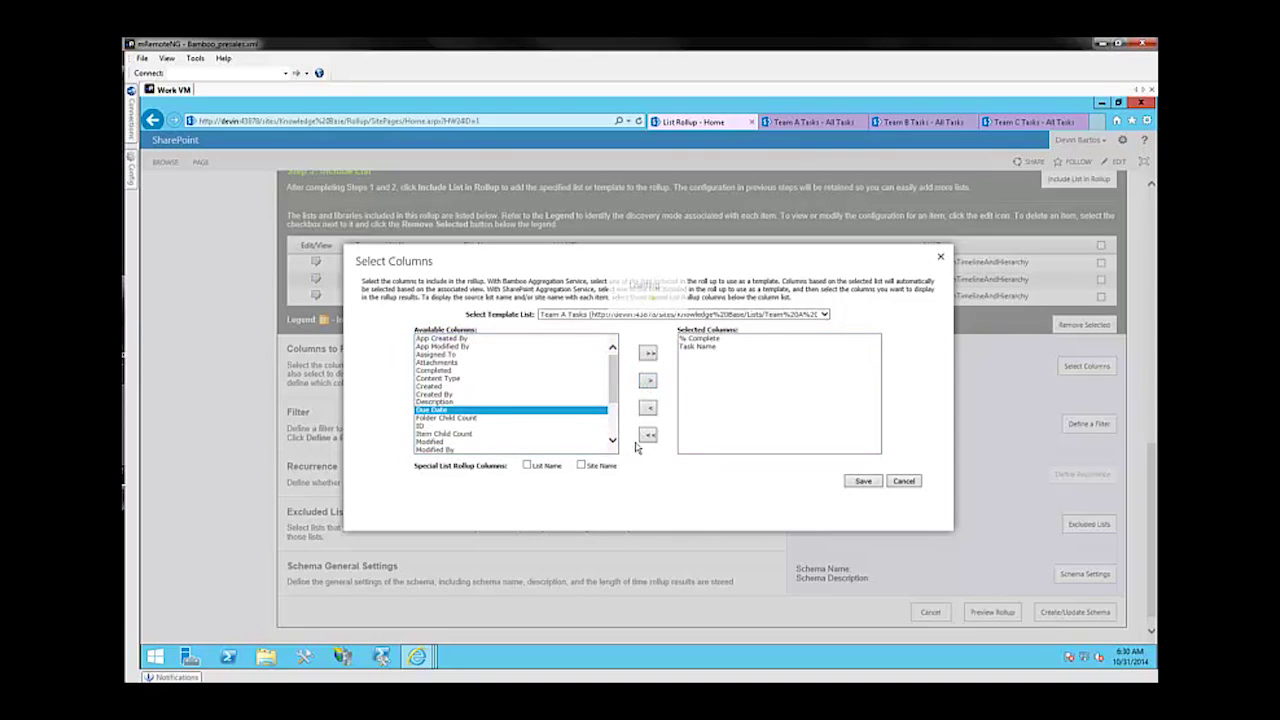
pyautogui.doubleClick(575, 410)
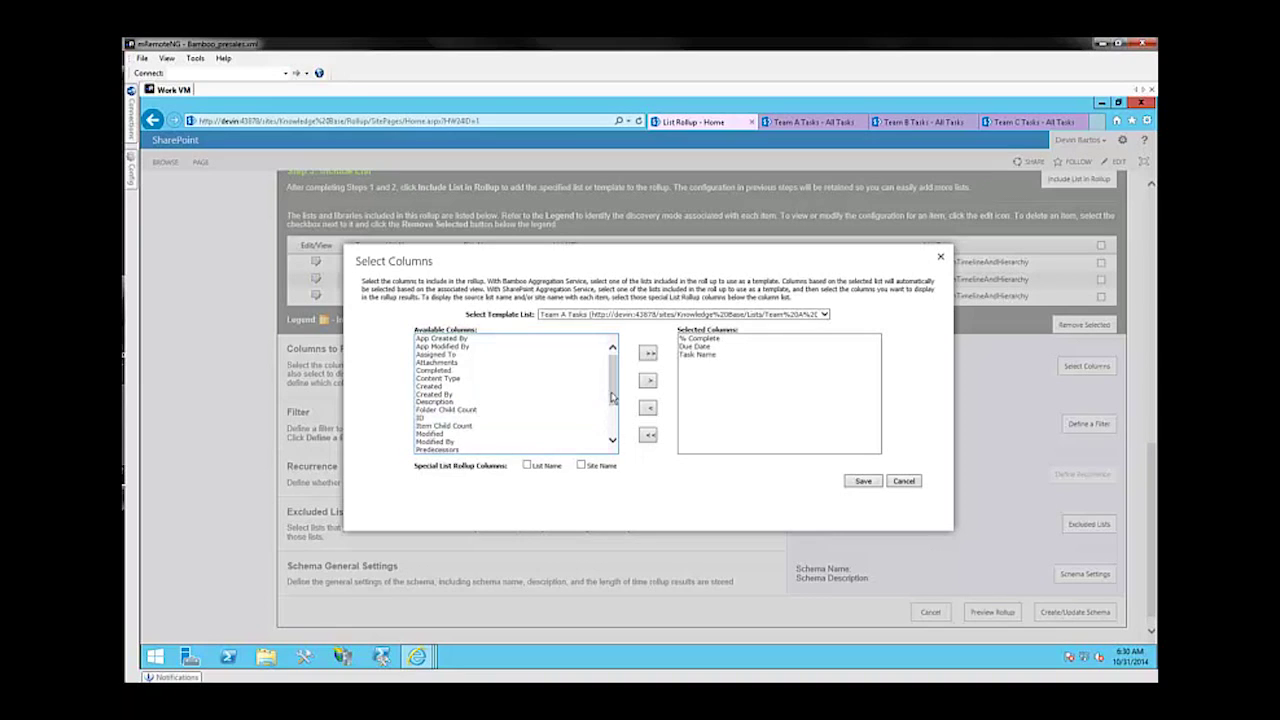
pyautogui.moveTo(612, 397); pyautogui.dragTo(612, 426)
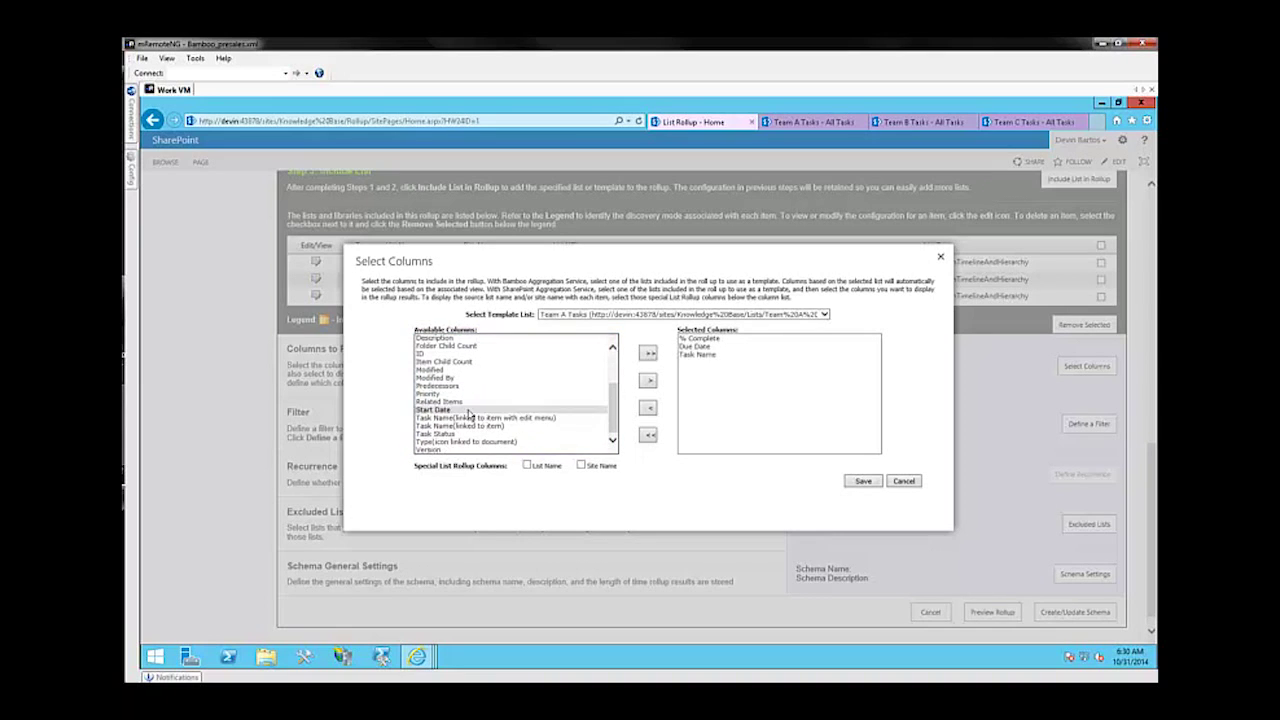
pyautogui.click(466, 410)
pyautogui.click(647, 380)
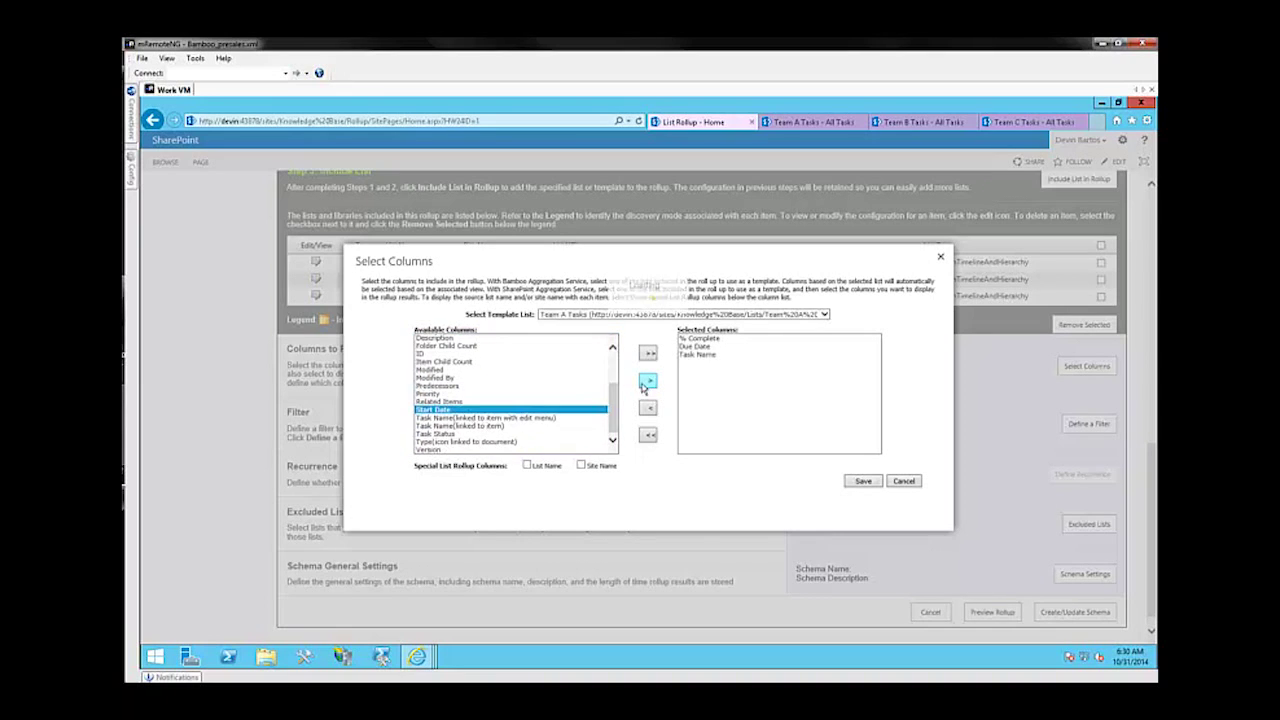
pyautogui.click(864, 482)
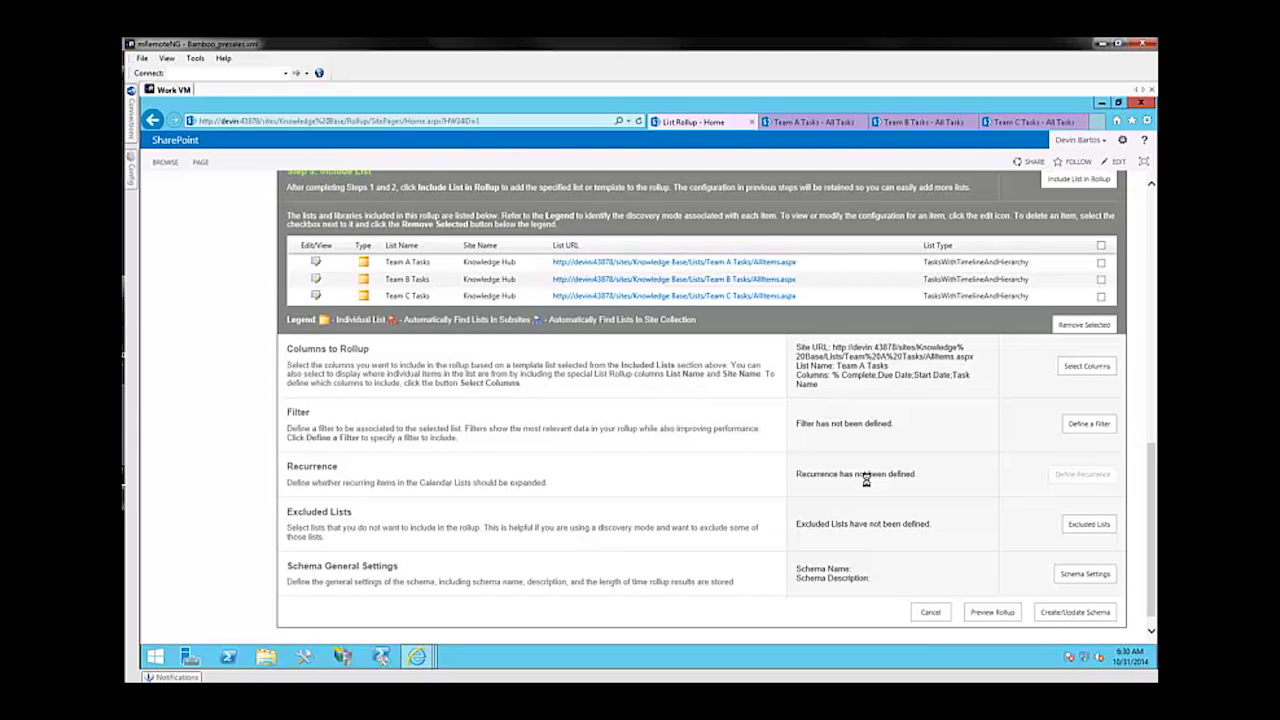
# Step: Define a rollup filter for Some Items and choose Created By as the first criterion's field
pyautogui.click(1088, 424)
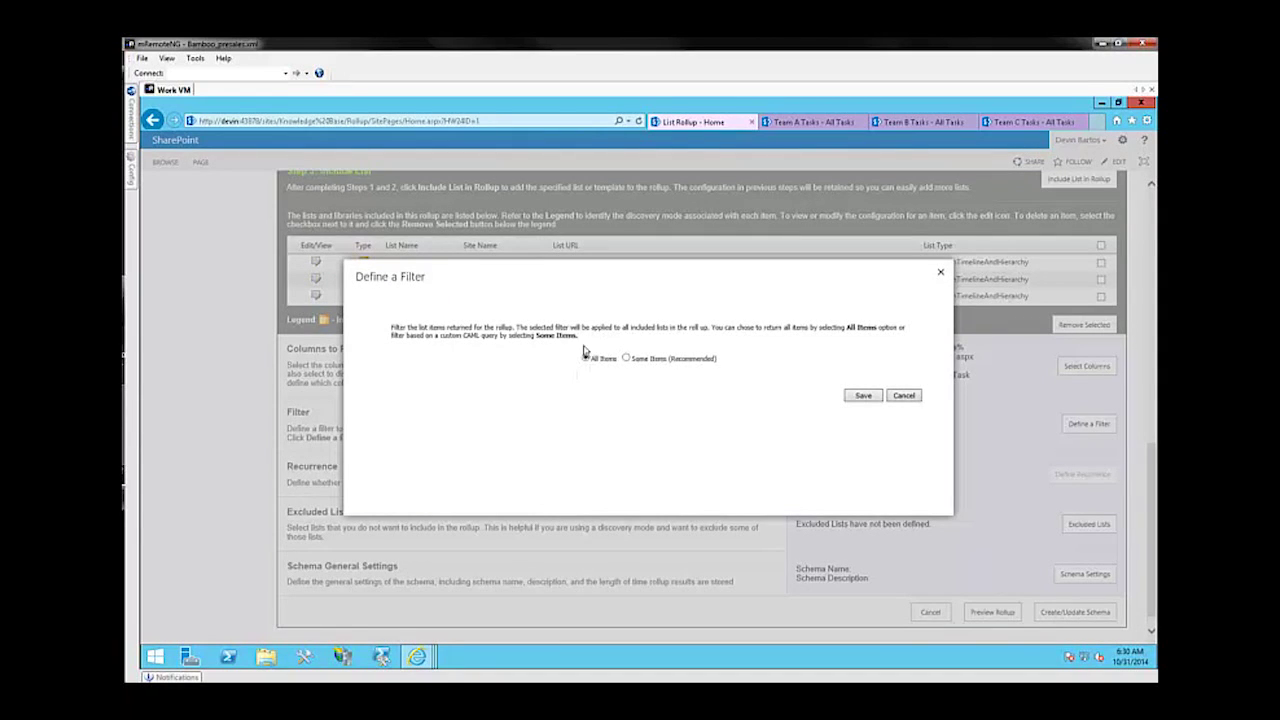
pyautogui.click(628, 359)
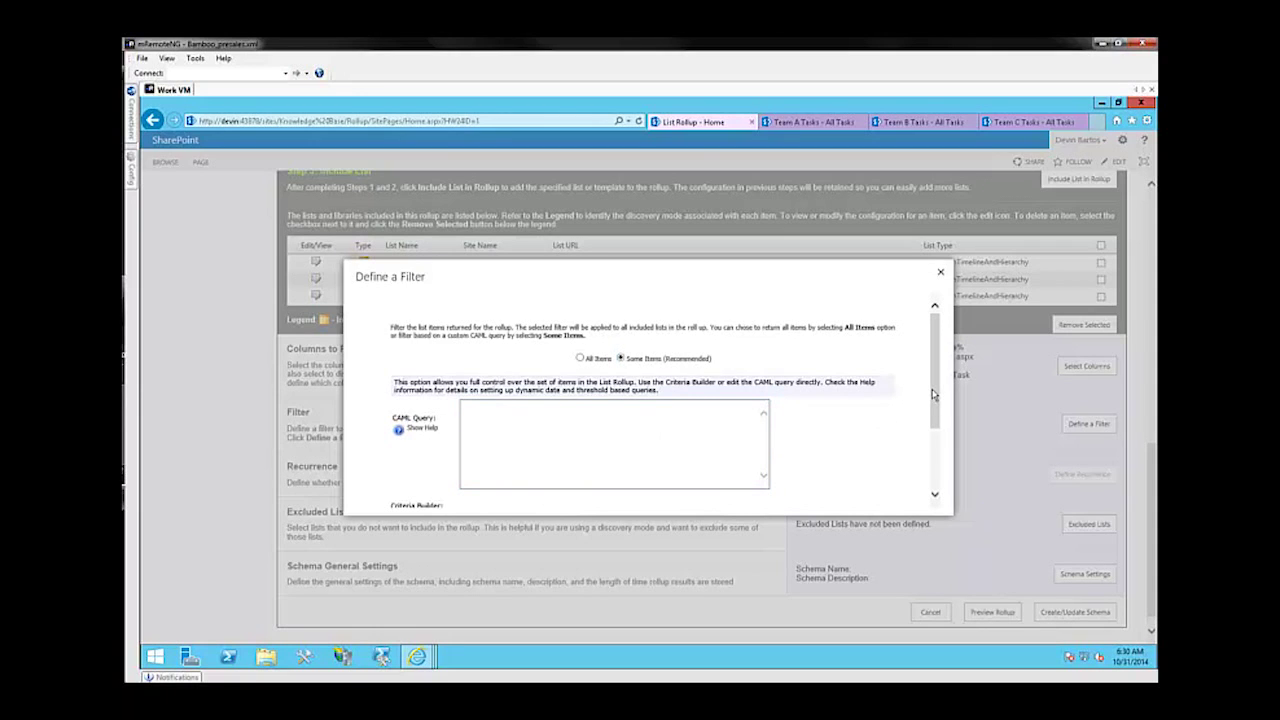
pyautogui.scroll(-3, 932, 395)
pyautogui.click(511, 374)
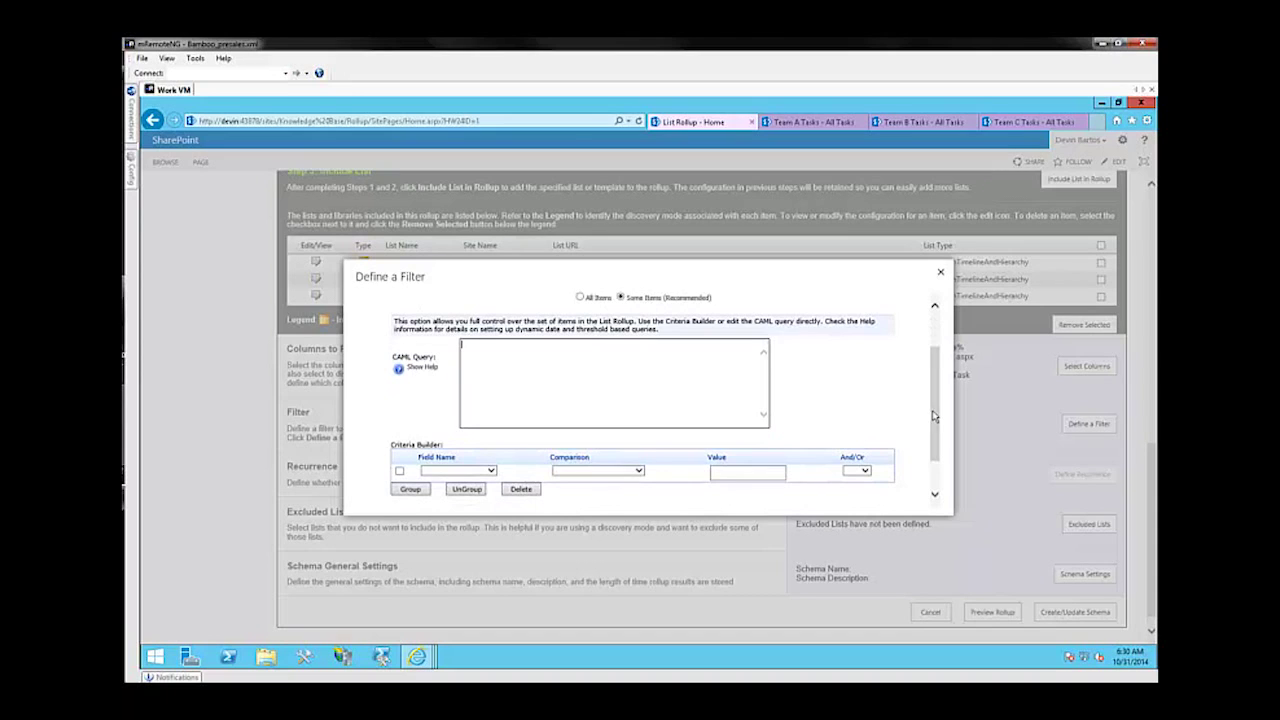
pyautogui.scroll(-2, 933, 448)
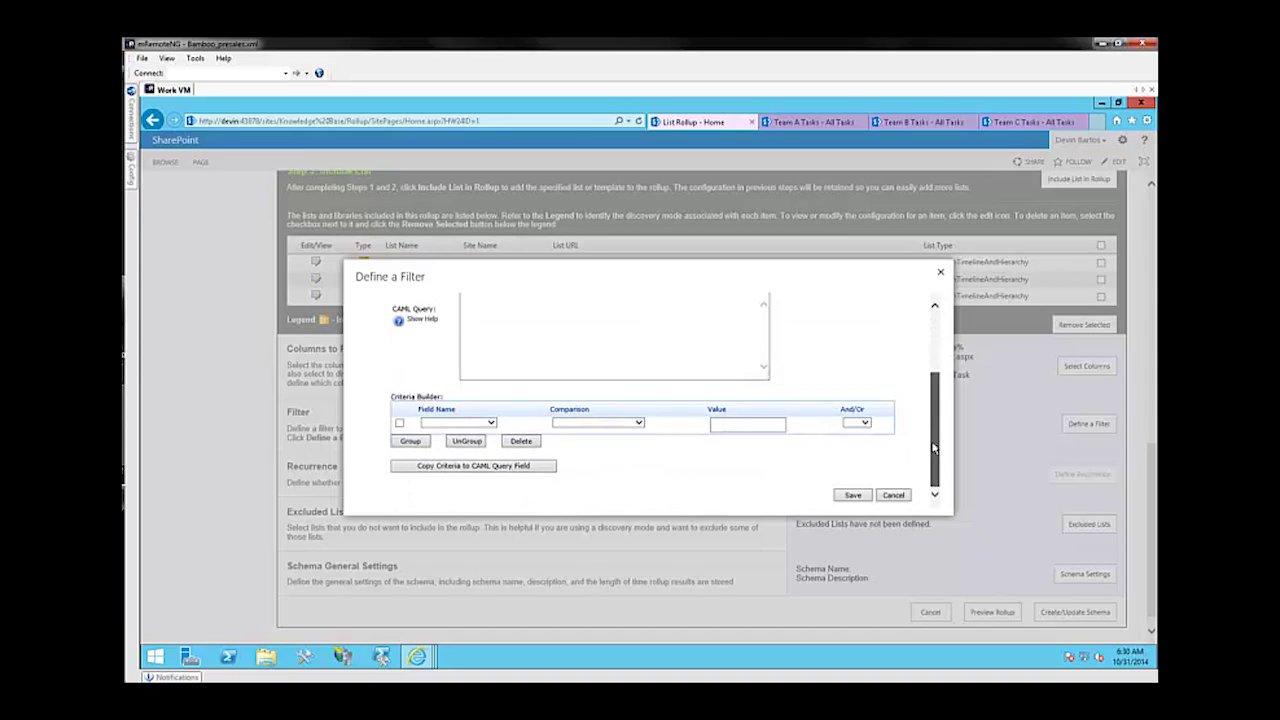
pyautogui.click(491, 422)
pyautogui.click(446, 463)
# Step: Set the Created By criterion to Equal to a selected person, append an And condition and generate the CAML query
pyautogui.click(618, 426)
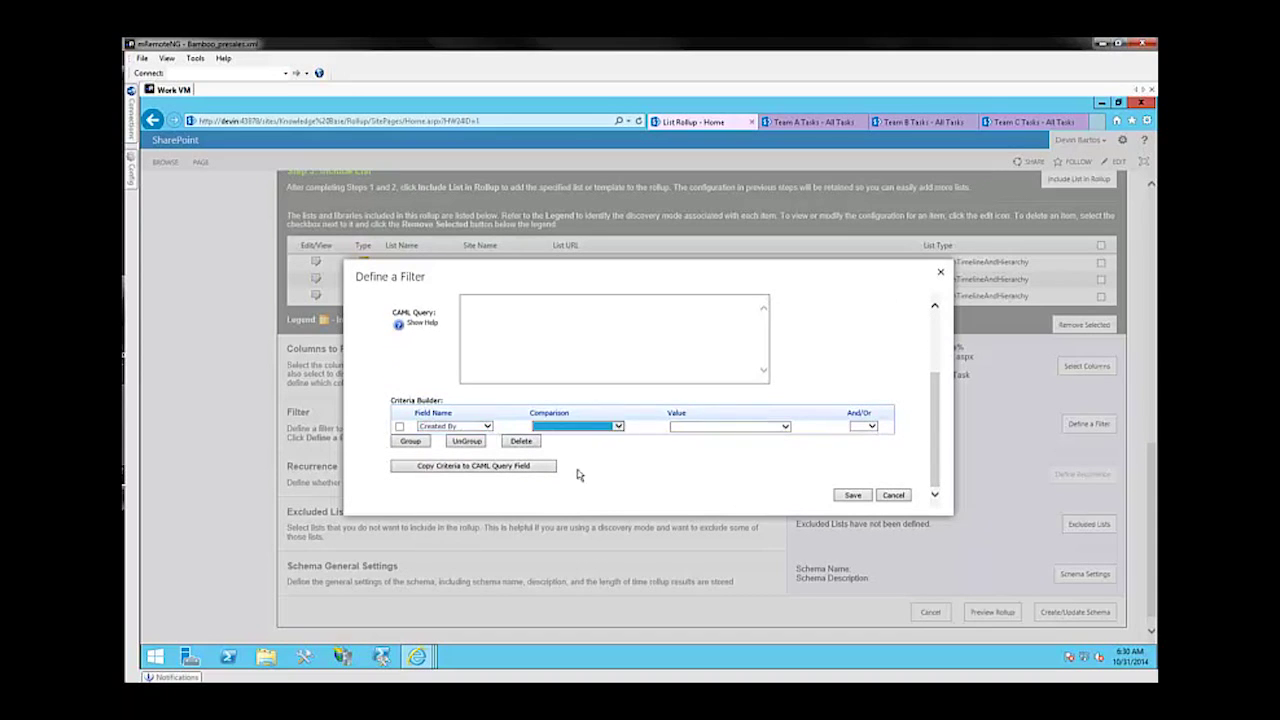
pyautogui.click(618, 426)
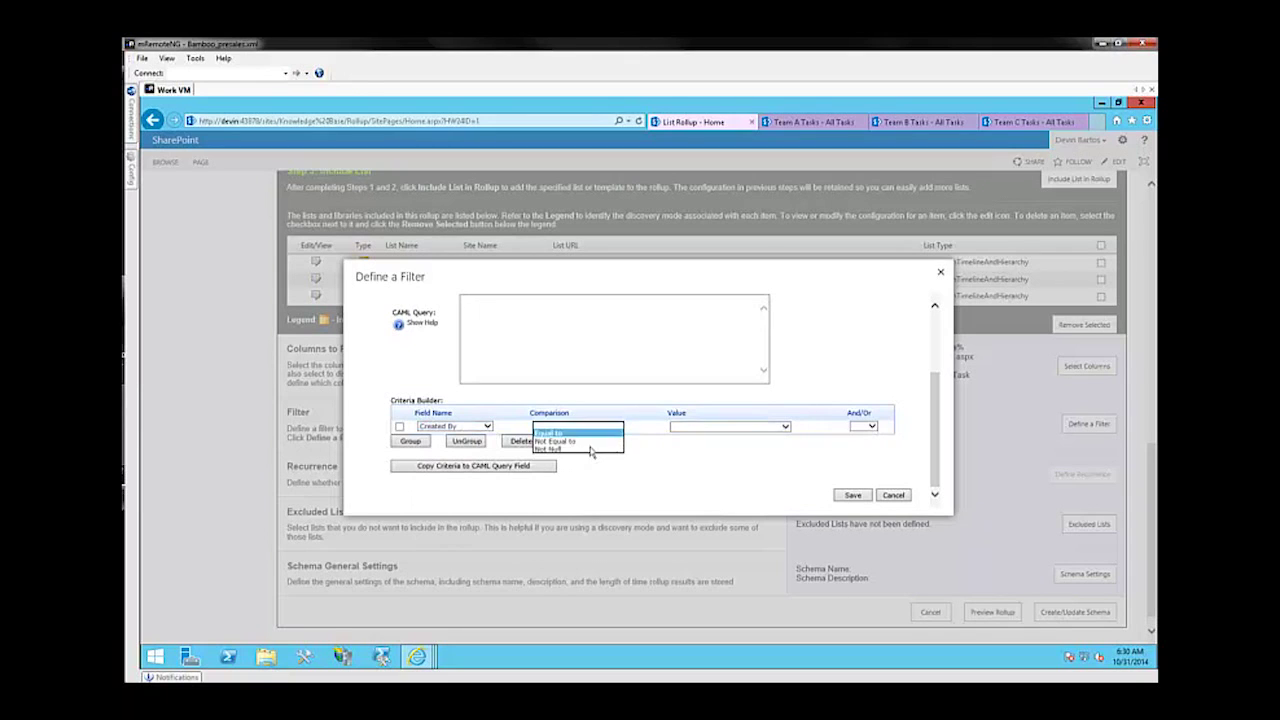
pyautogui.click(588, 438)
pyautogui.click(784, 428)
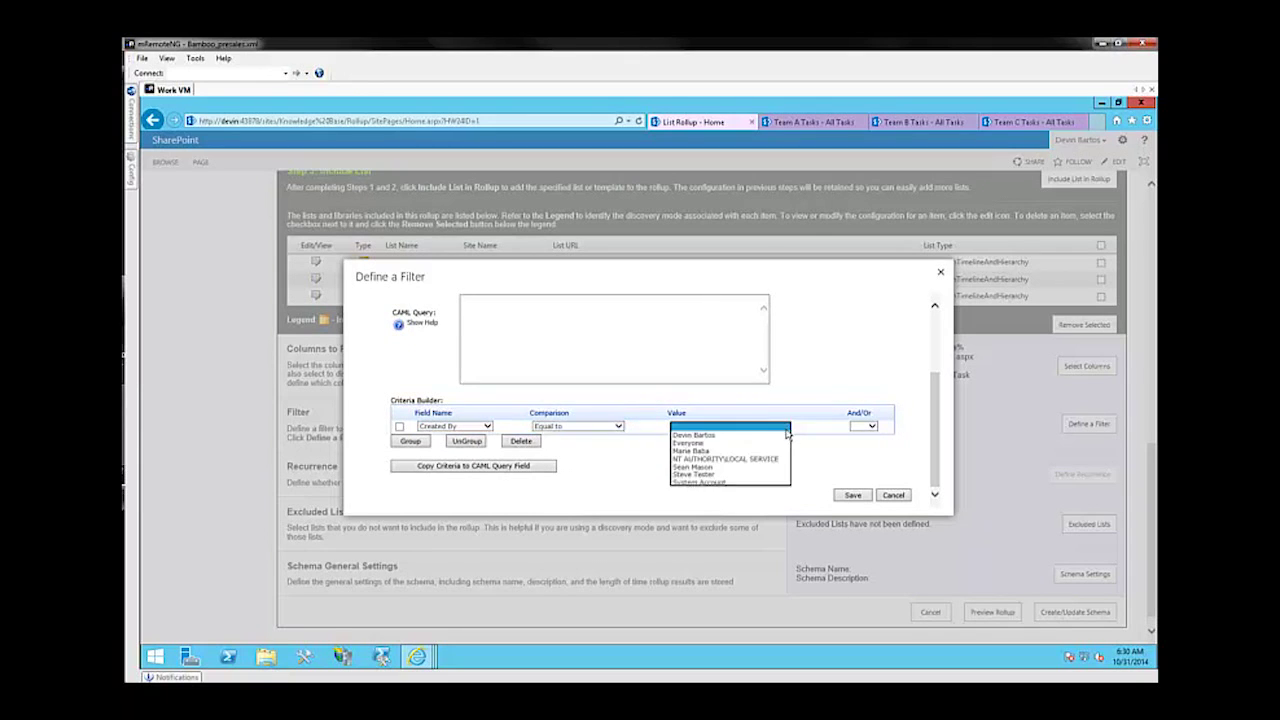
pyautogui.click(694, 451)
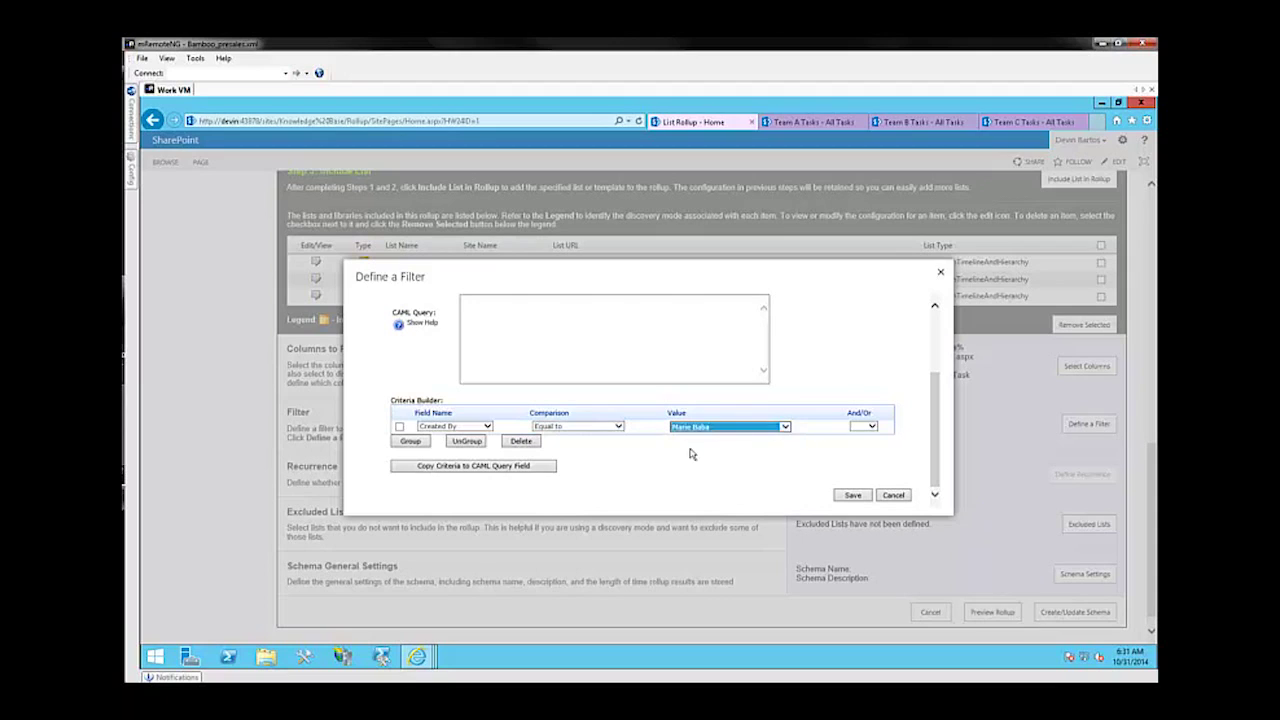
pyautogui.click(871, 427)
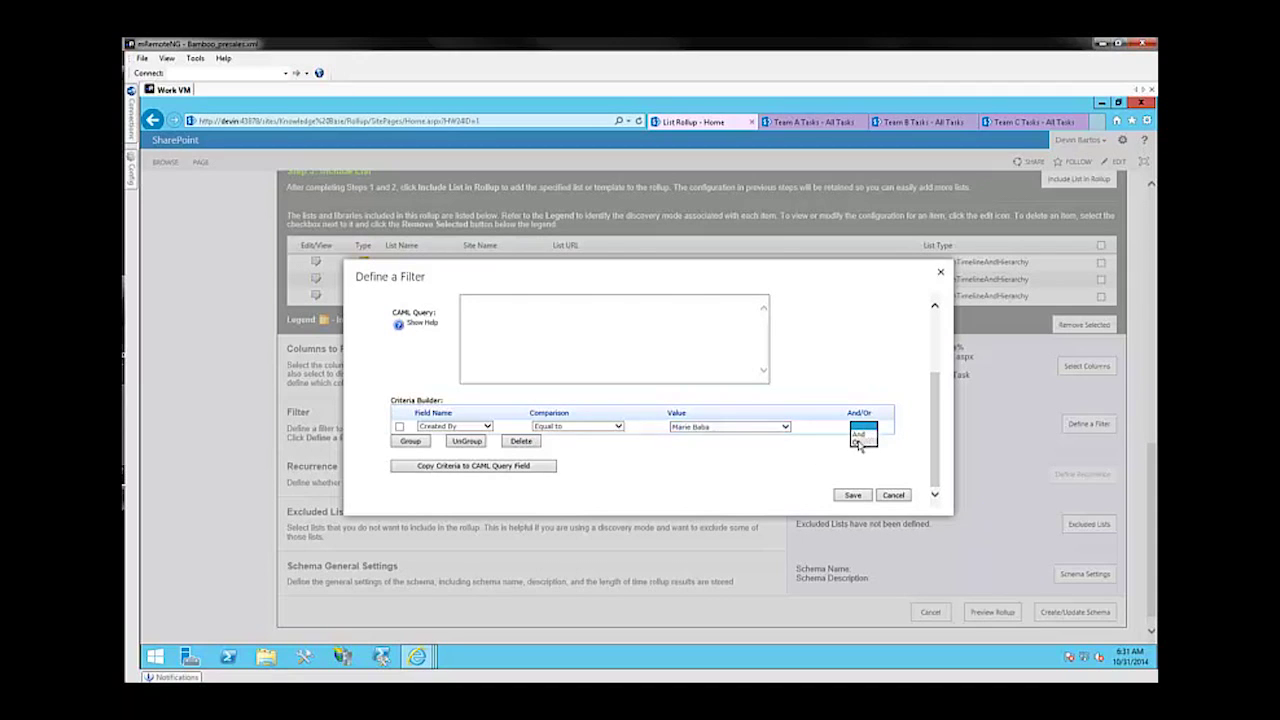
pyautogui.click(859, 434)
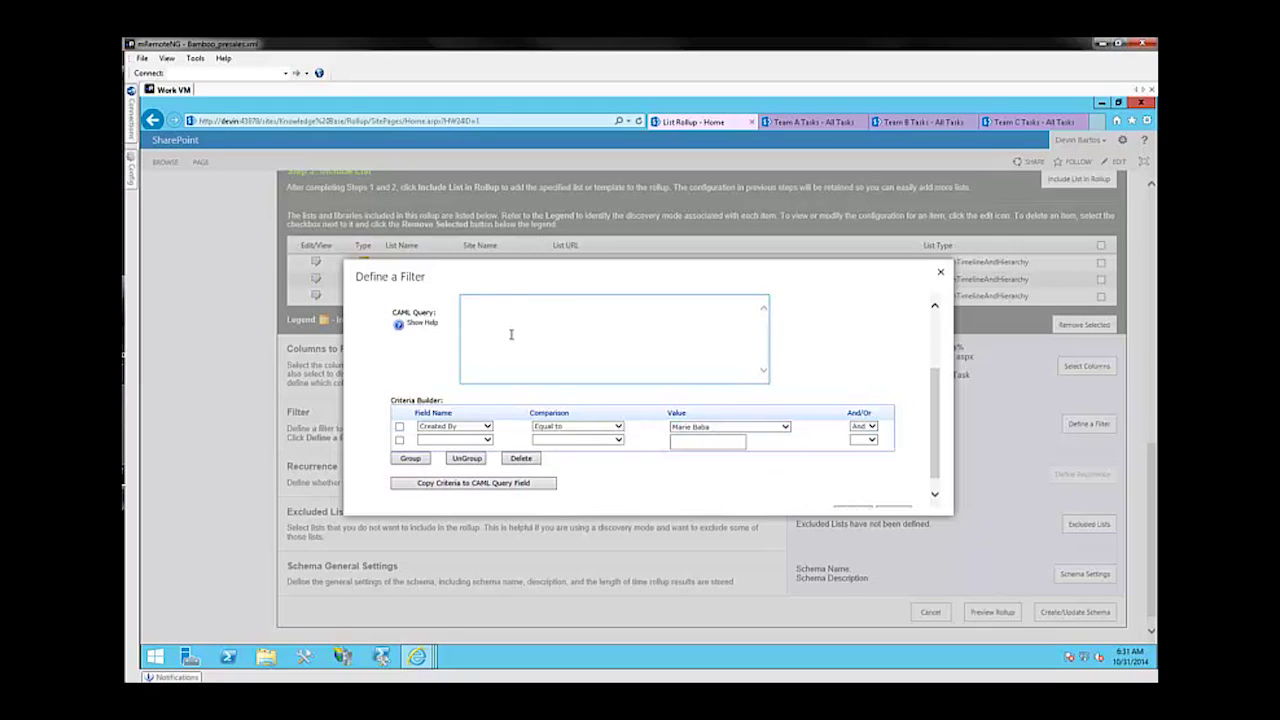
pyautogui.click(430, 460)
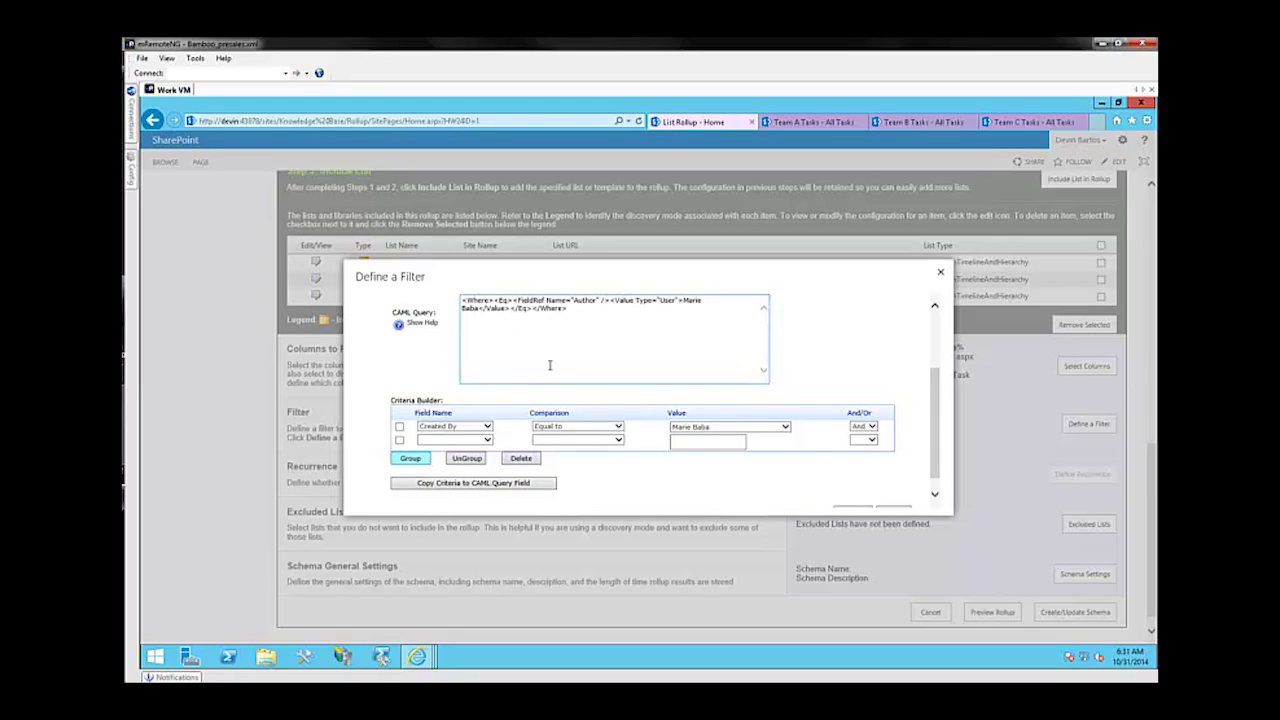
# Step: Set the rollup filter to All Items and save it
pyautogui.scroll(-1, 926, 422)
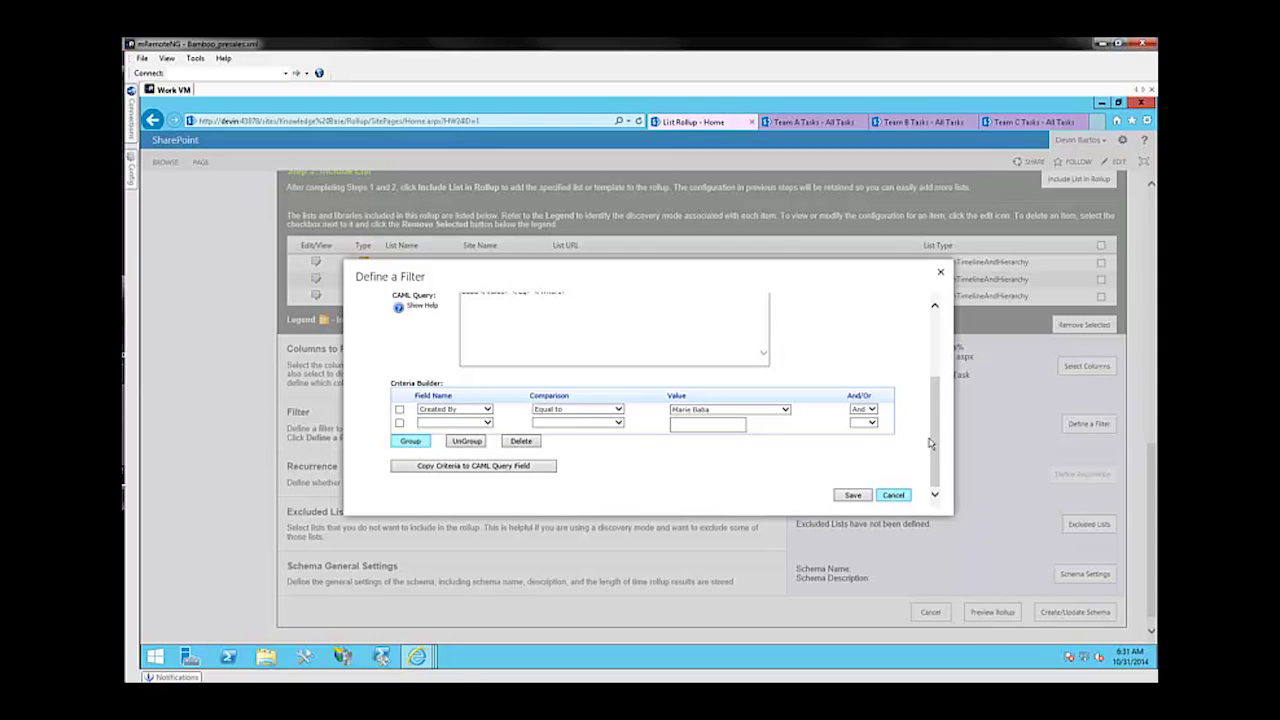
pyautogui.scroll(3, 931, 442)
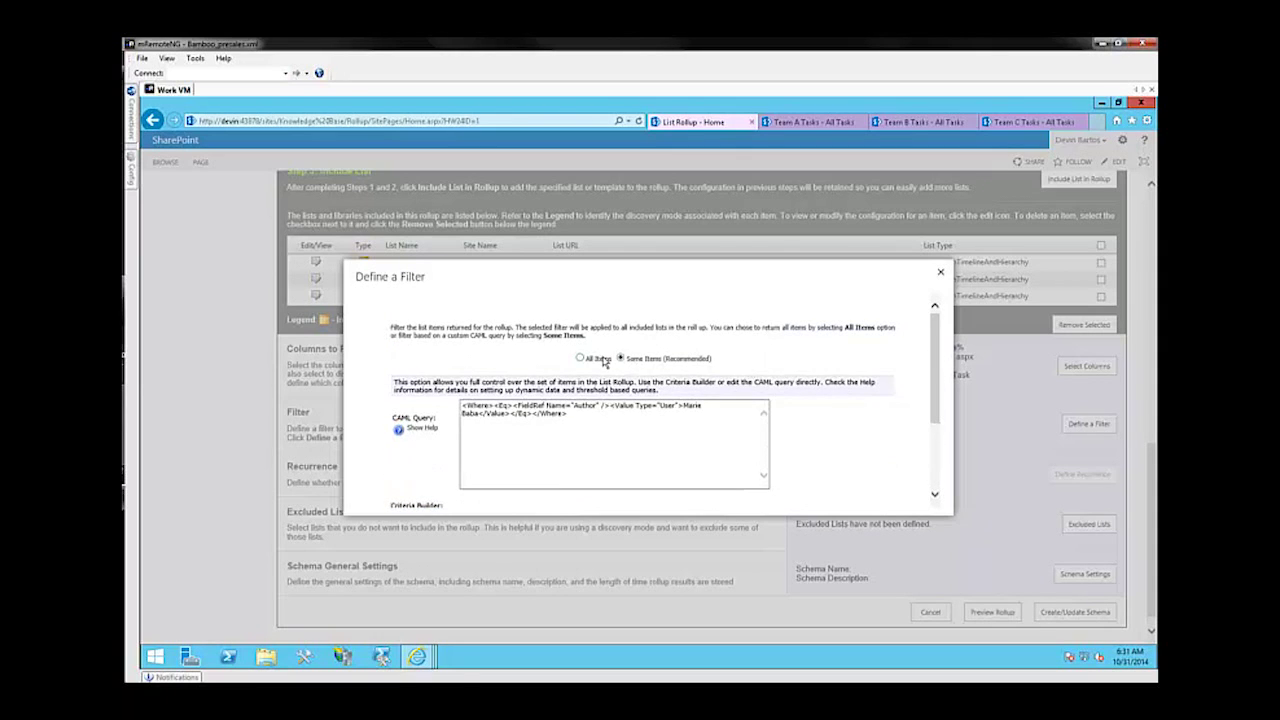
pyautogui.click(598, 358)
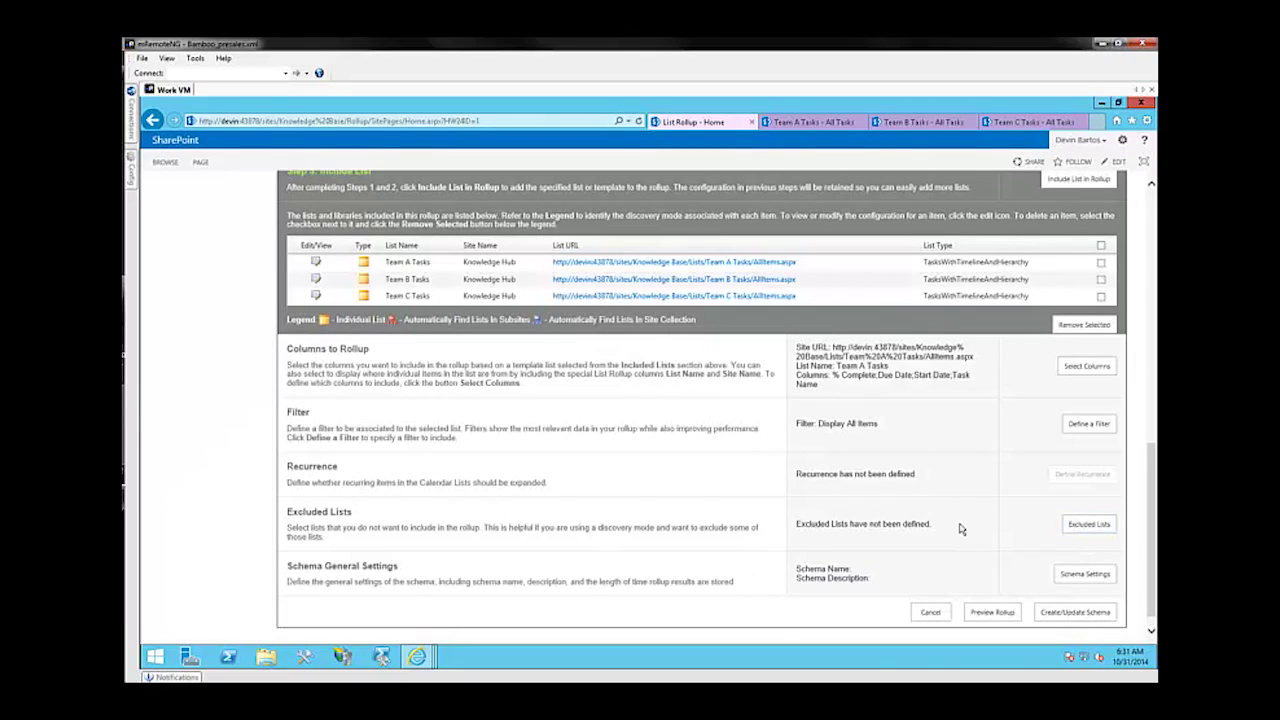
pyautogui.click(1089, 524)
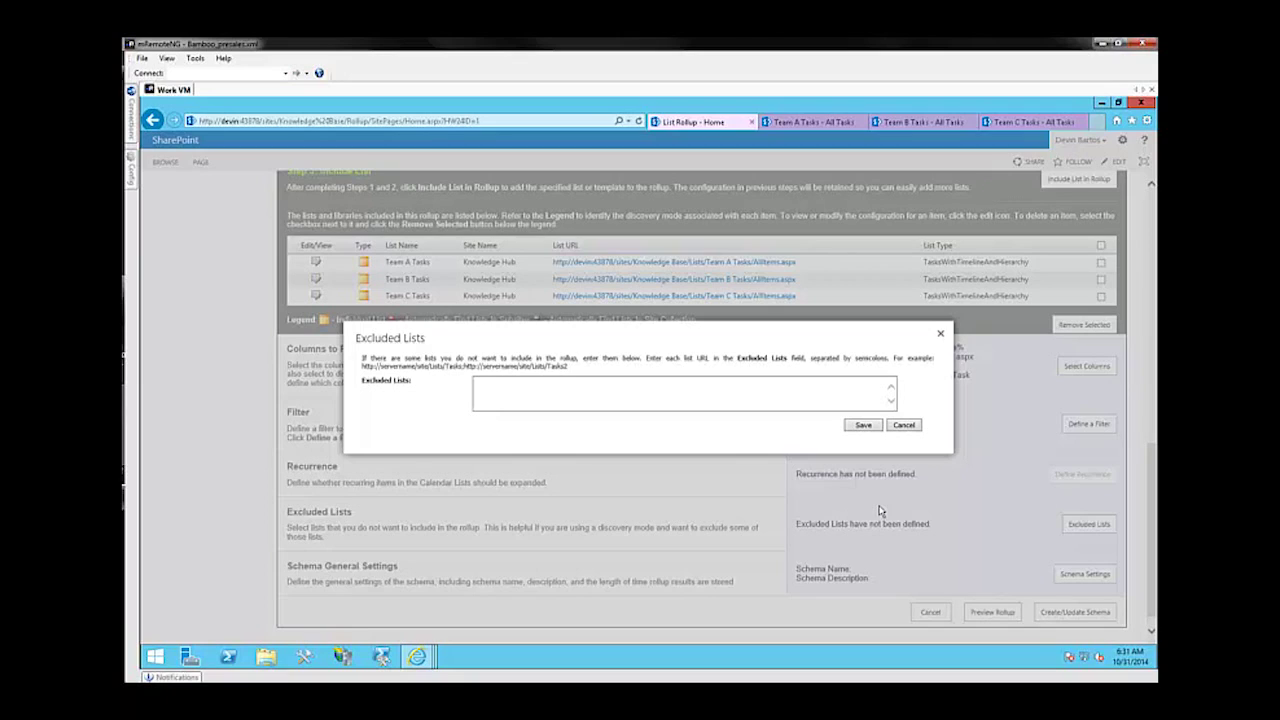
pyautogui.click(546, 387)
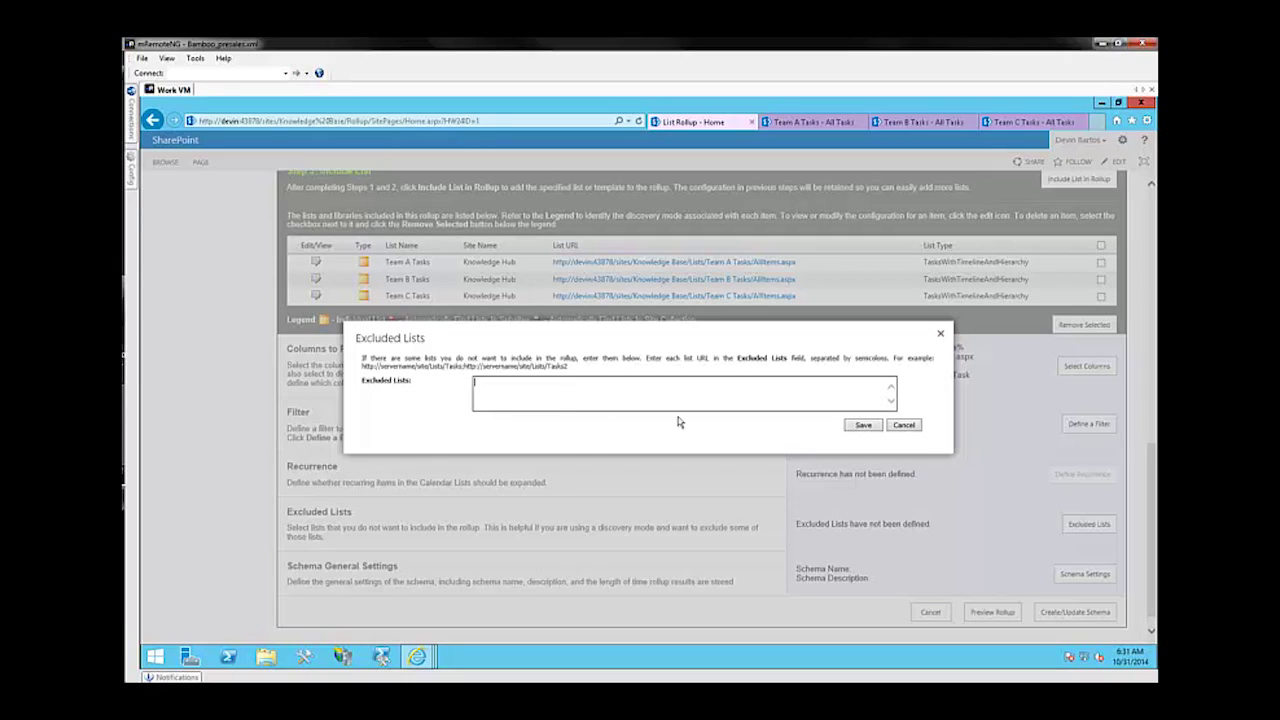
pyautogui.click(903, 424)
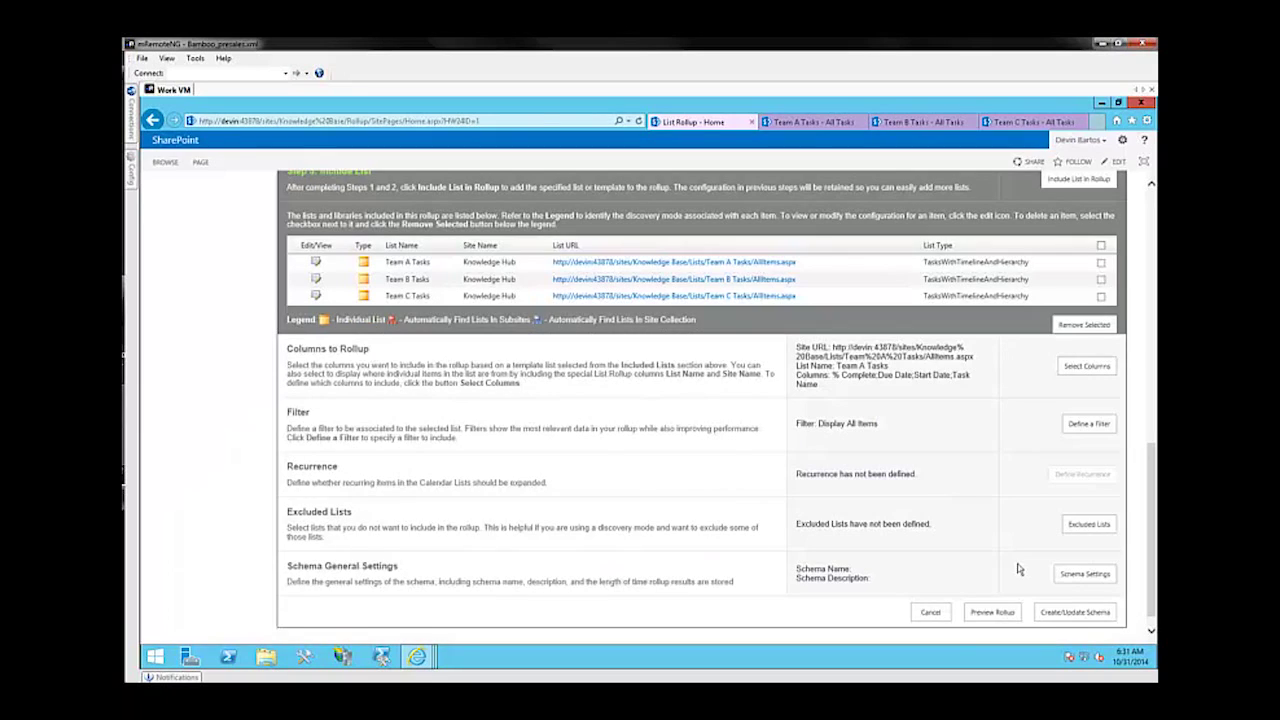
# Step: Name the schema Consolidated Tasks in its general settings and save them
pyautogui.click(1070, 578)
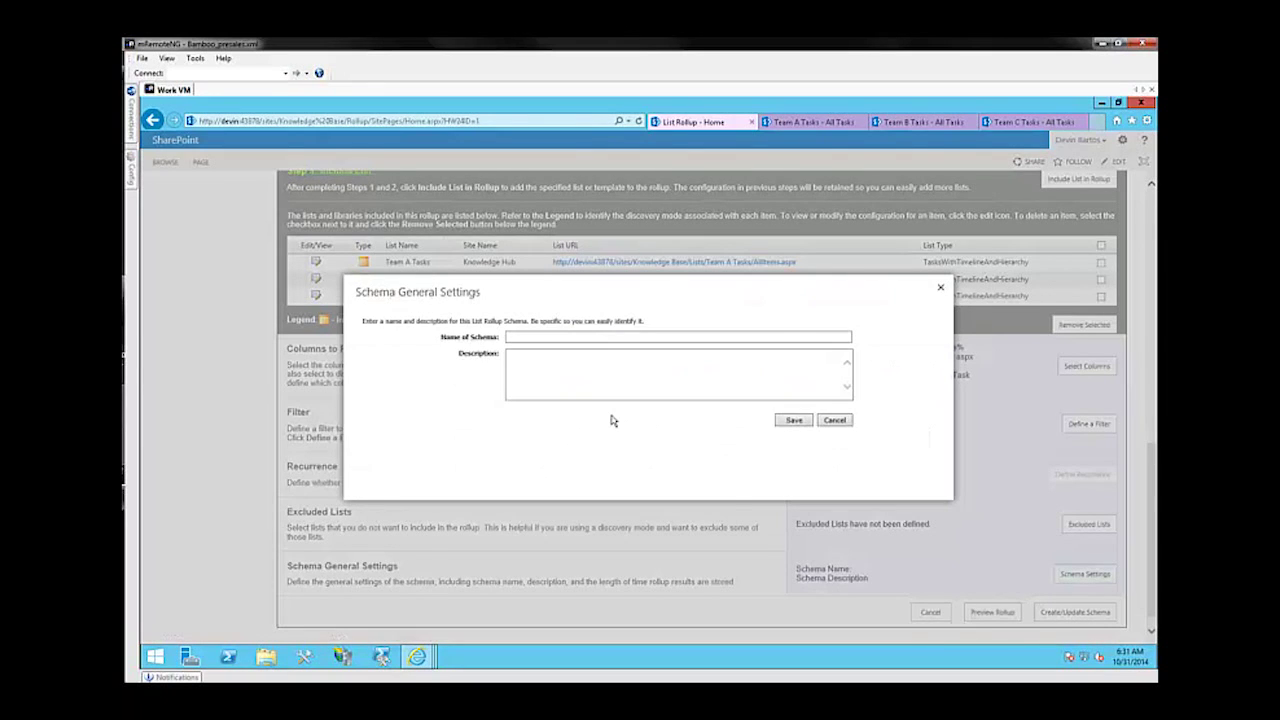
pyautogui.click(598, 337)
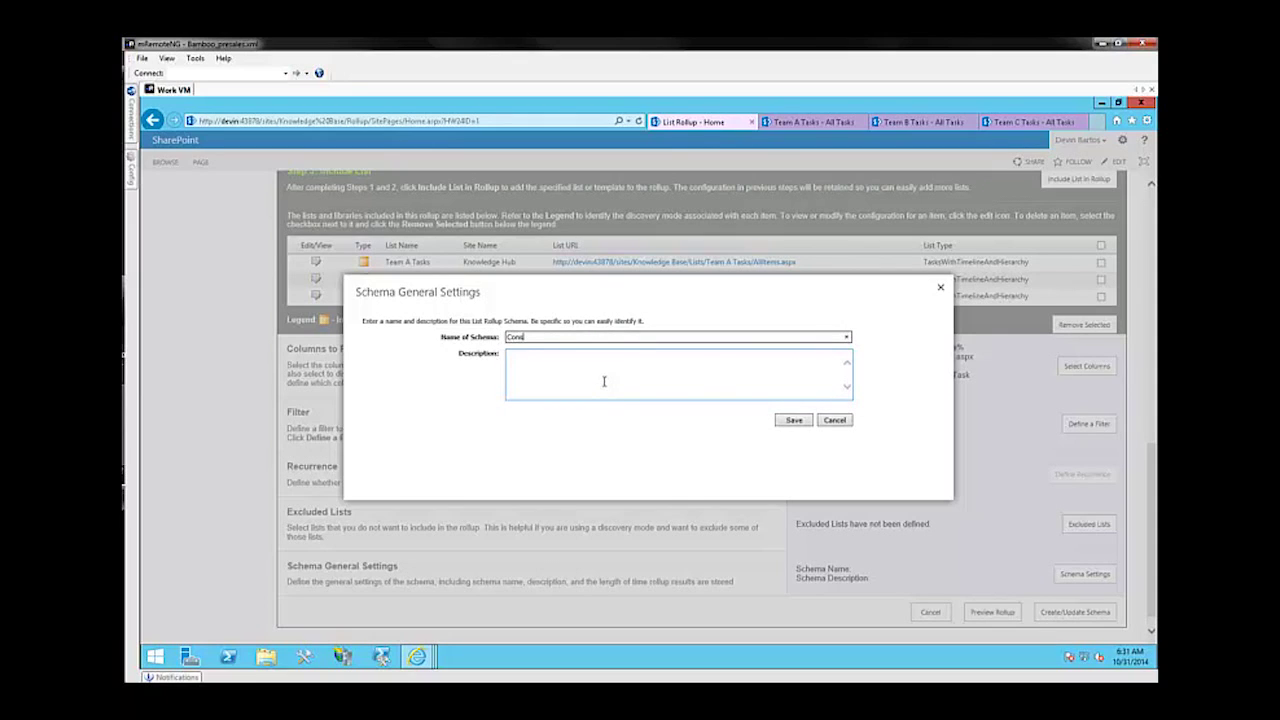
pyautogui.write('Consolidated Tasks')
pyautogui.click(793, 421)
# Step: Preview the Consolidated Tasks rollup data and create the schema
pyautogui.scroll(-1, 961, 530)
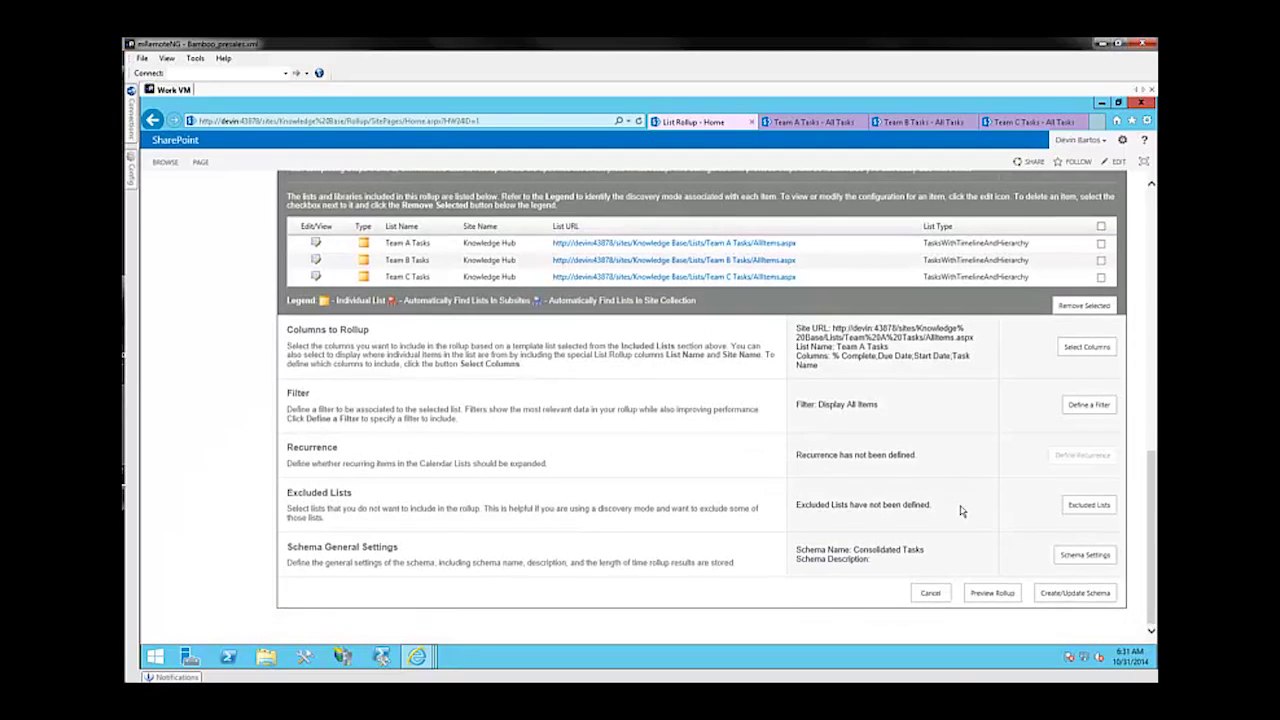
pyautogui.click(990, 595)
pyautogui.scroll(-2, 955, 540)
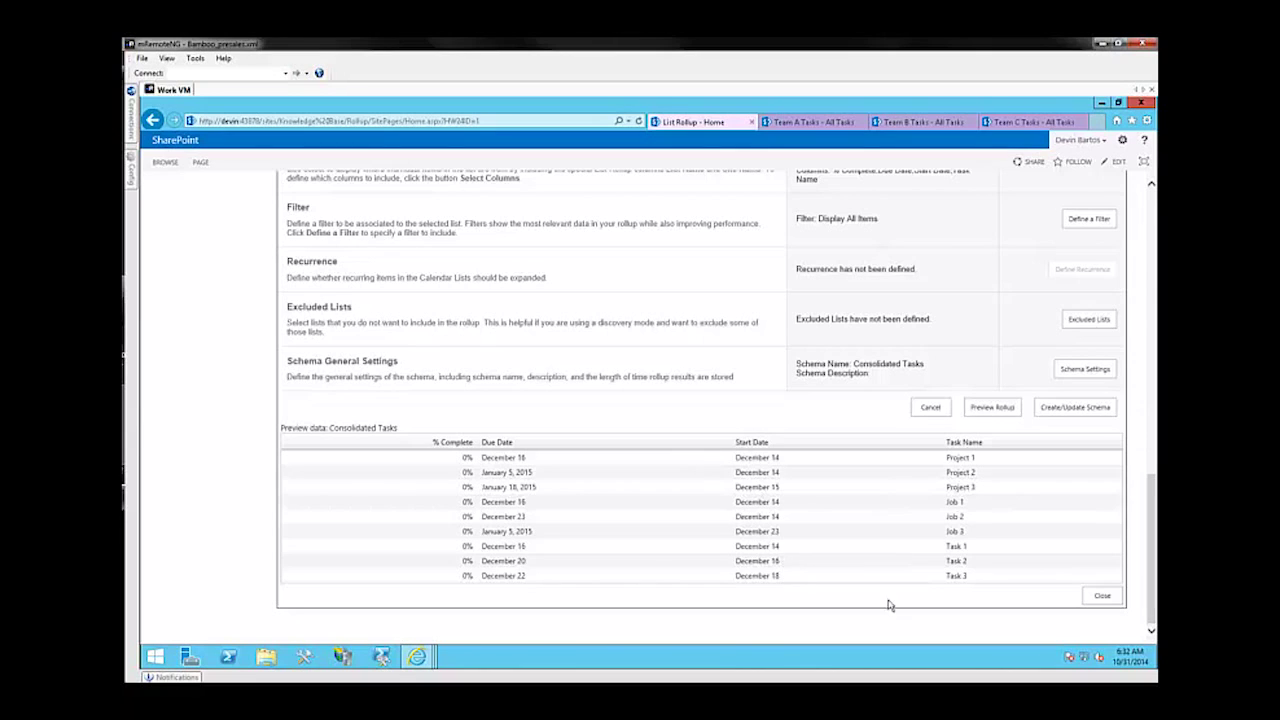
pyautogui.click(1098, 598)
pyautogui.click(1068, 598)
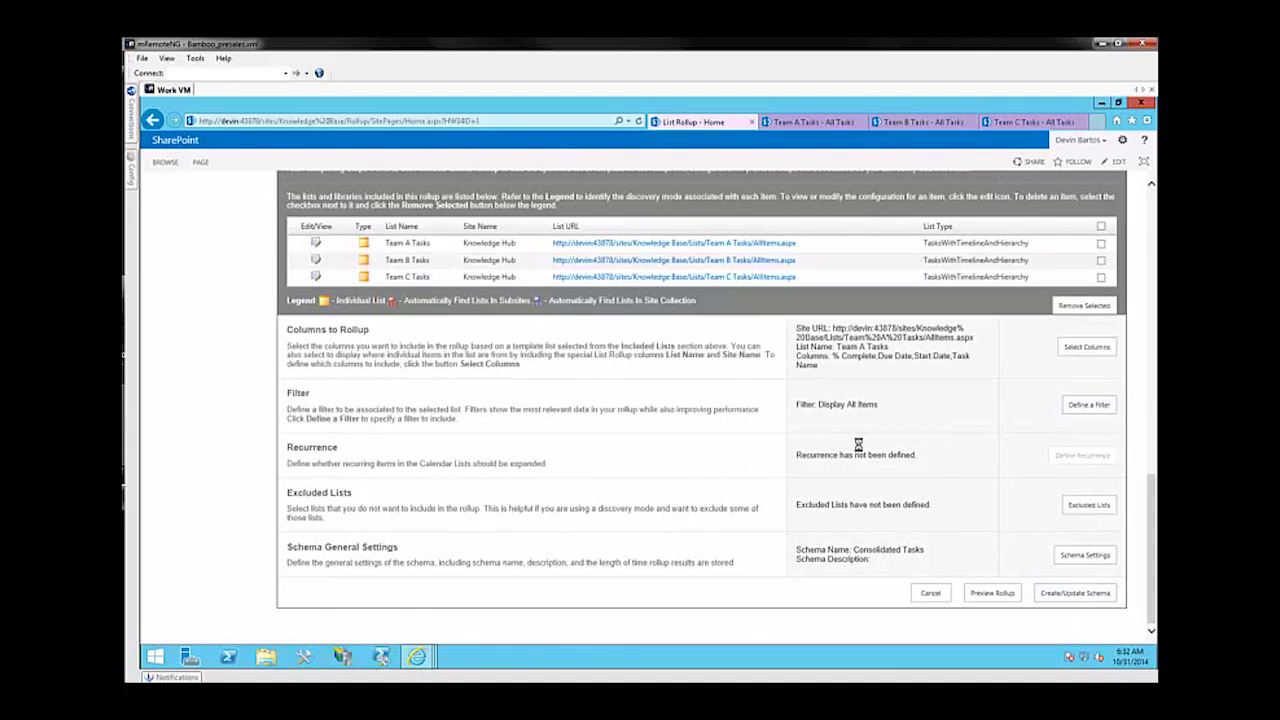